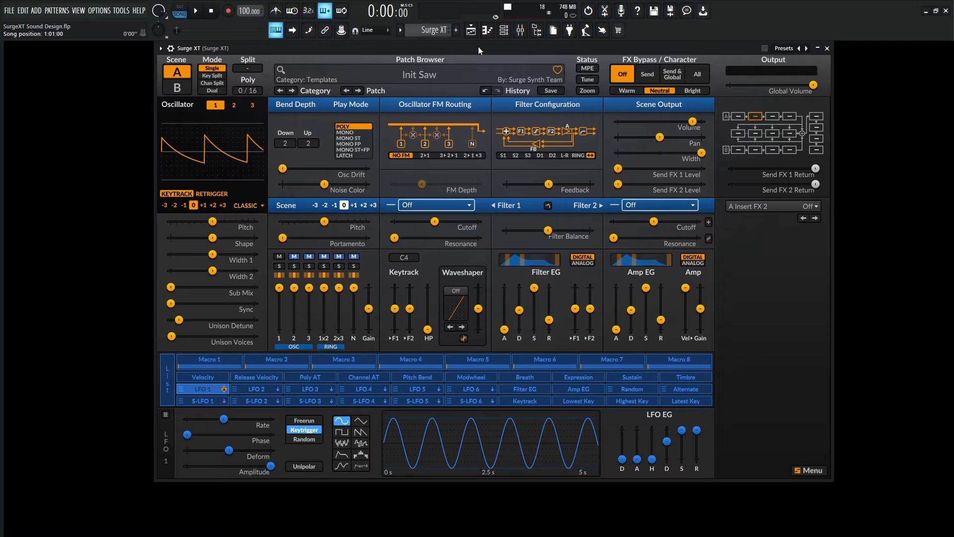
- Initialize the patch to start from the Init Saw sound and play a test note
{"action": "left_click", "coordinate": [424, 73]}
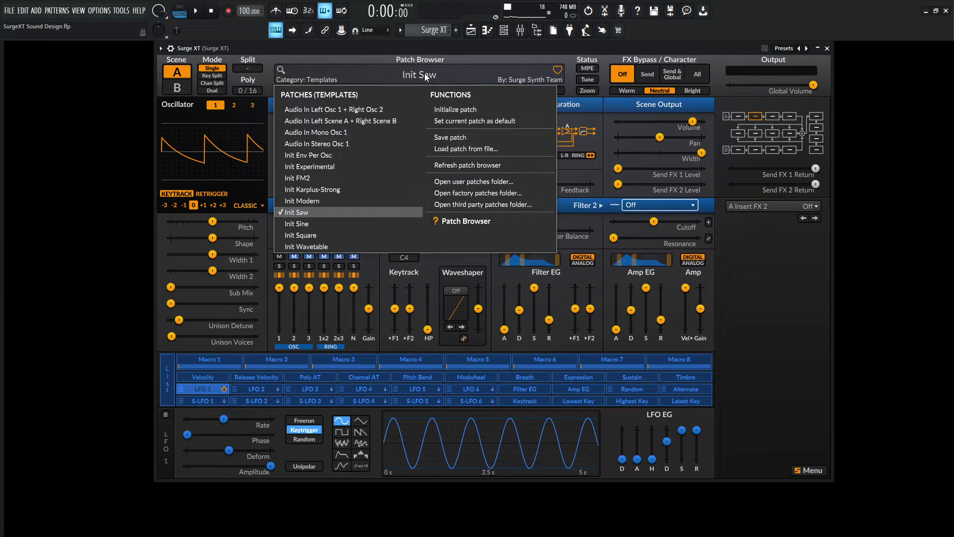
{"action": "left_click", "coordinate": [470, 108]}
{"action": "mouse_move", "coordinate": [301, 168]}
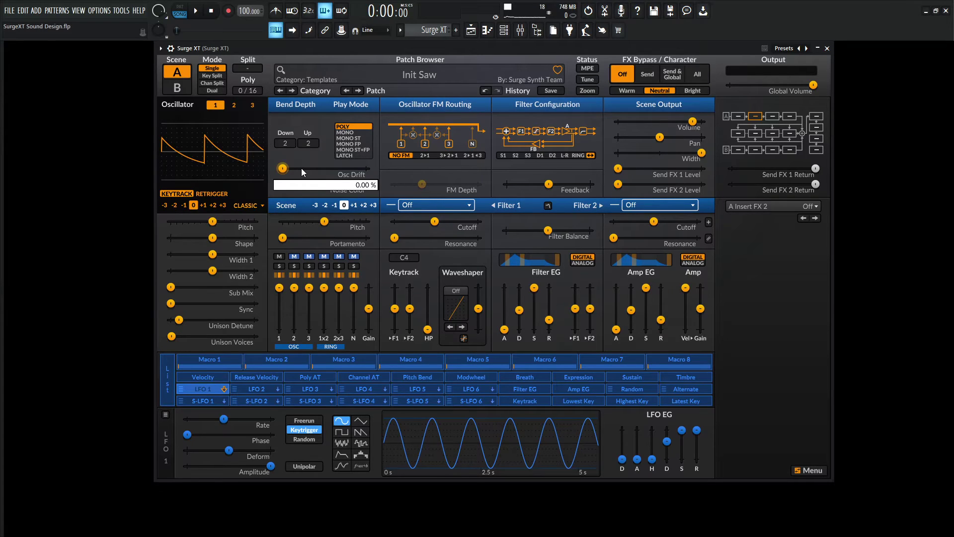
{"action": "key", "text": "z"}
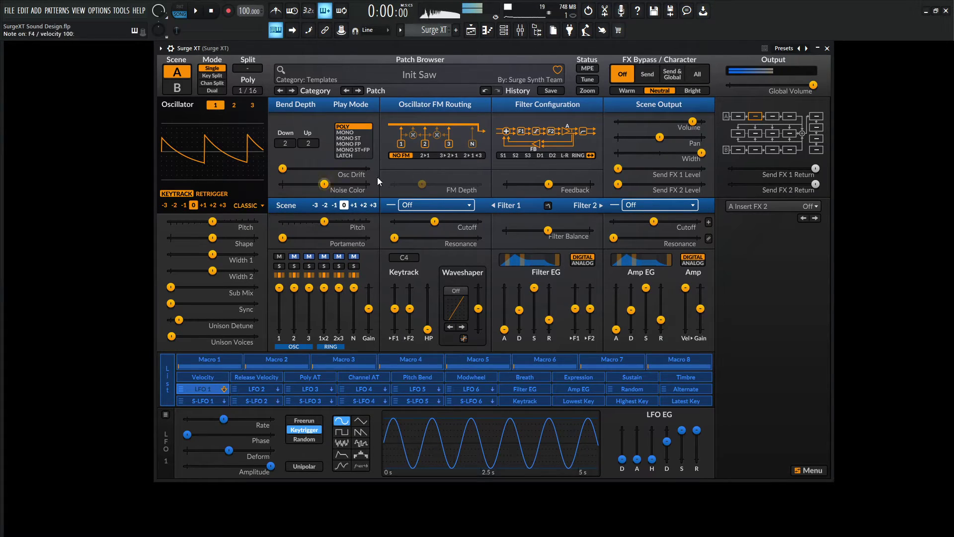
{"action": "left_click", "coordinate": [264, 205]}
{"action": "mouse_move", "coordinate": [261, 220]}
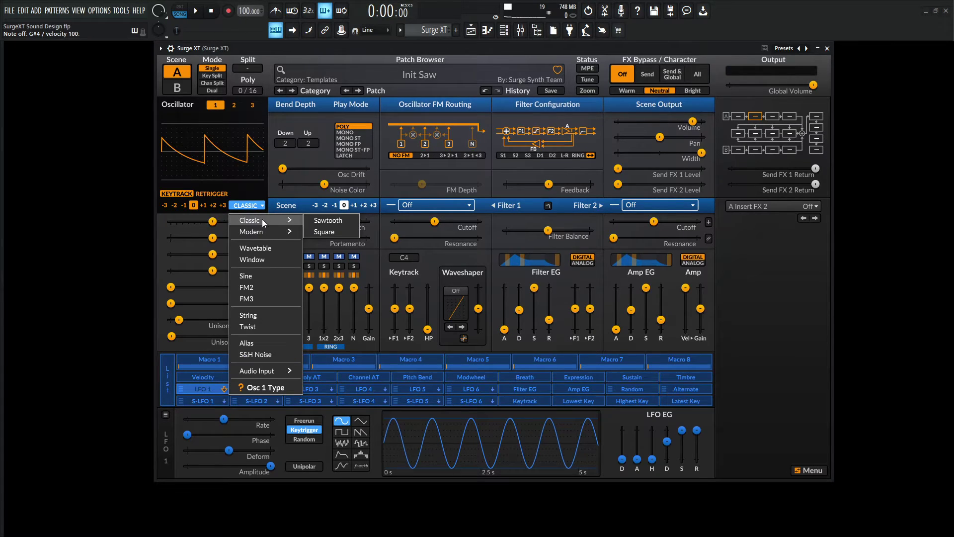
{"action": "left_click", "coordinate": [336, 50]}
- Add a few unison voices to oscillator 1 and slightly increase its unison detune
{"action": "left_click_drag", "start_coordinate": [180, 335], "coordinate": [190, 336]}
{"action": "mouse_move", "coordinate": [190, 318]}
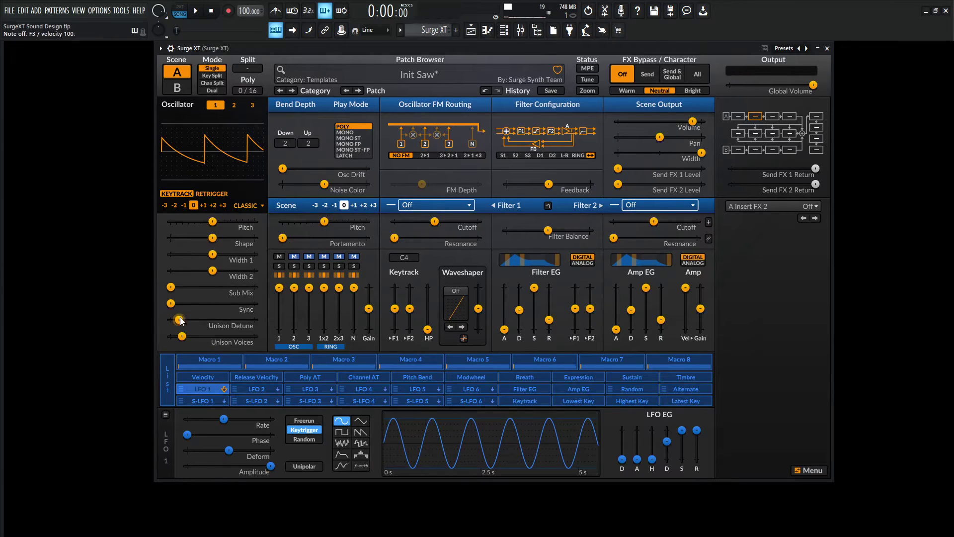
{"action": "left_click_drag", "start_coordinate": [180, 321], "coordinate": [183, 321]}
{"action": "left_click", "coordinate": [298, 268]}
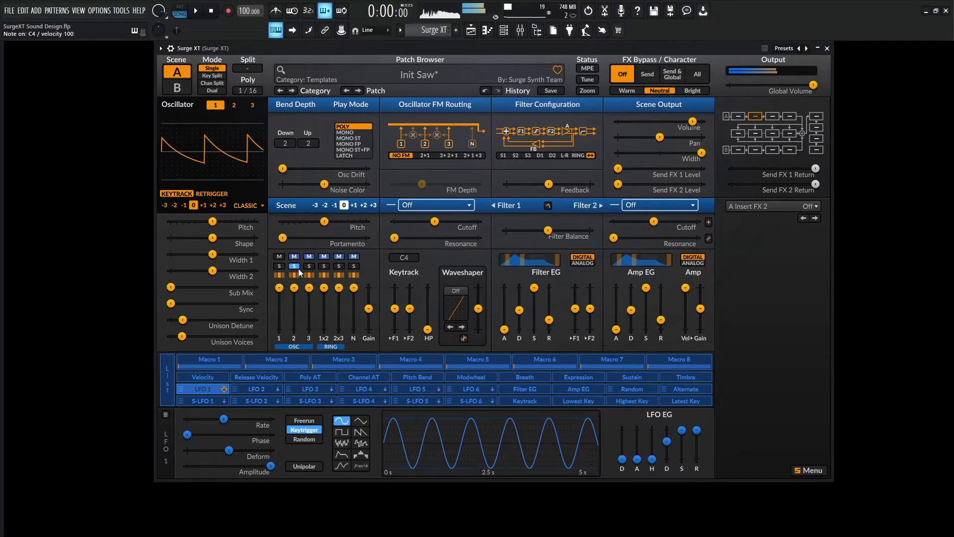
{"action": "left_click", "coordinate": [298, 268]}
- Set Filter 1 to the Vintage Ladder lowpass and raise its resonance to around the middle of the range
{"action": "right_click", "coordinate": [413, 209]}
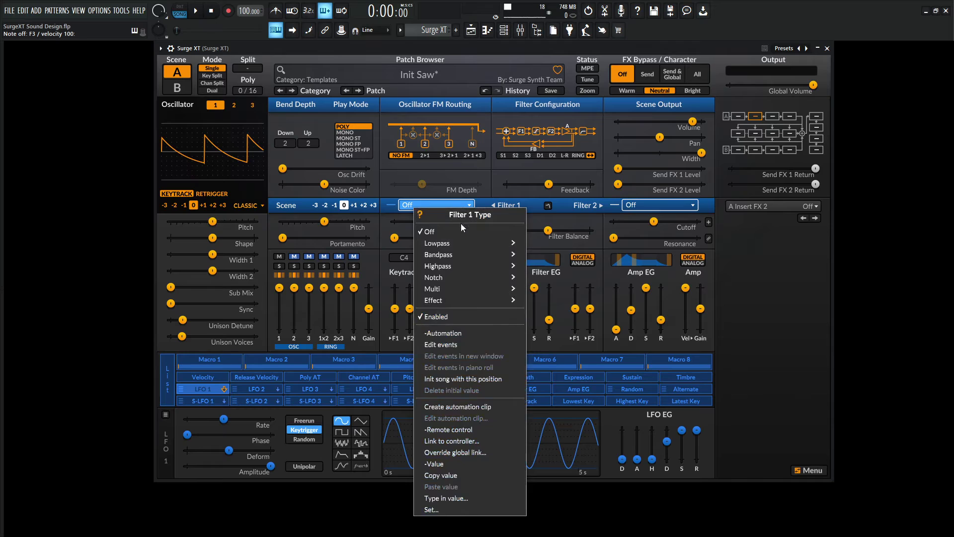
{"action": "mouse_move", "coordinate": [456, 243]}
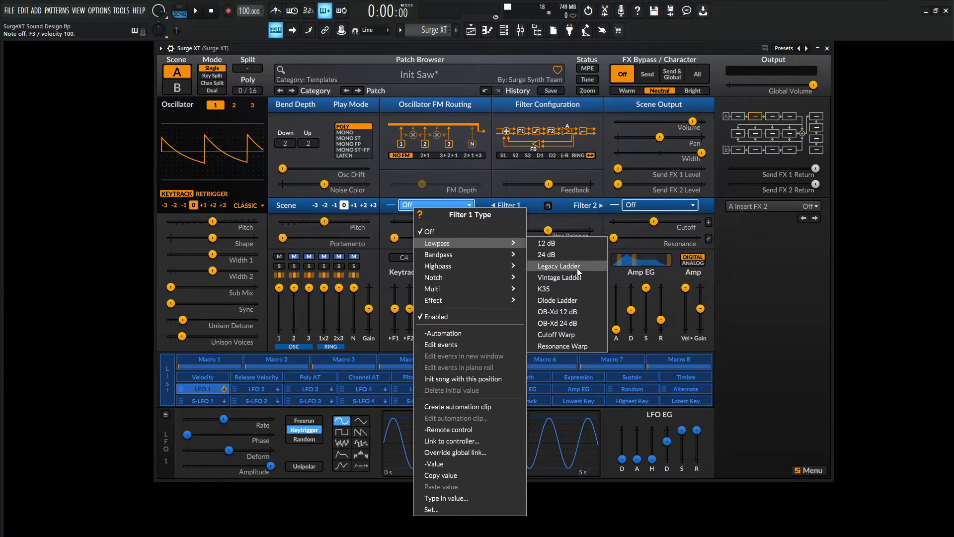
{"action": "left_click", "coordinate": [554, 279]}
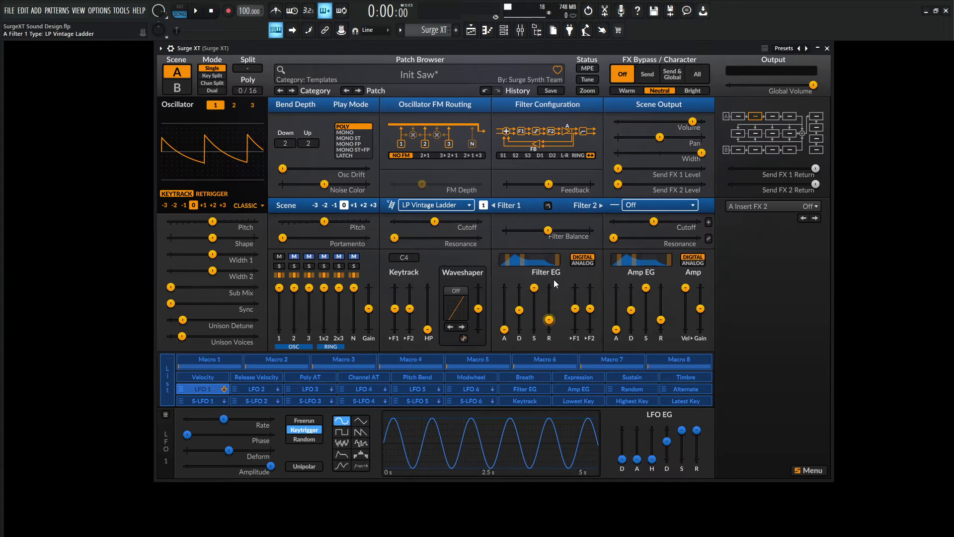
{"action": "right_click", "coordinate": [483, 210]}
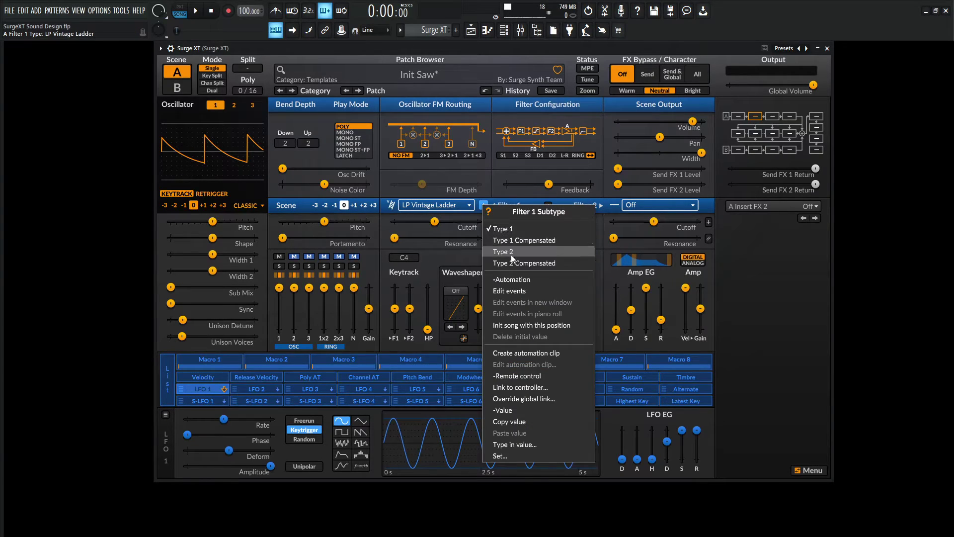
{"action": "left_click", "coordinate": [433, 246]}
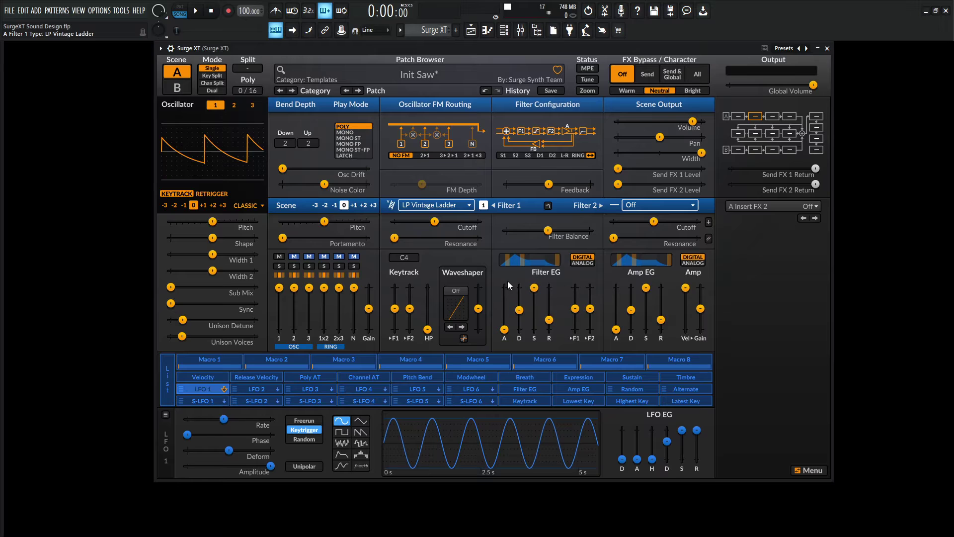
{"action": "left_click_drag", "start_coordinate": [394, 237], "coordinate": [434, 237]}
- Increase the Filter EG modulation of Filter 1 and shape the envelope with a slightly longer decay and a low sustain
{"action": "left_click_drag", "start_coordinate": [575, 308], "coordinate": [575, 300]}
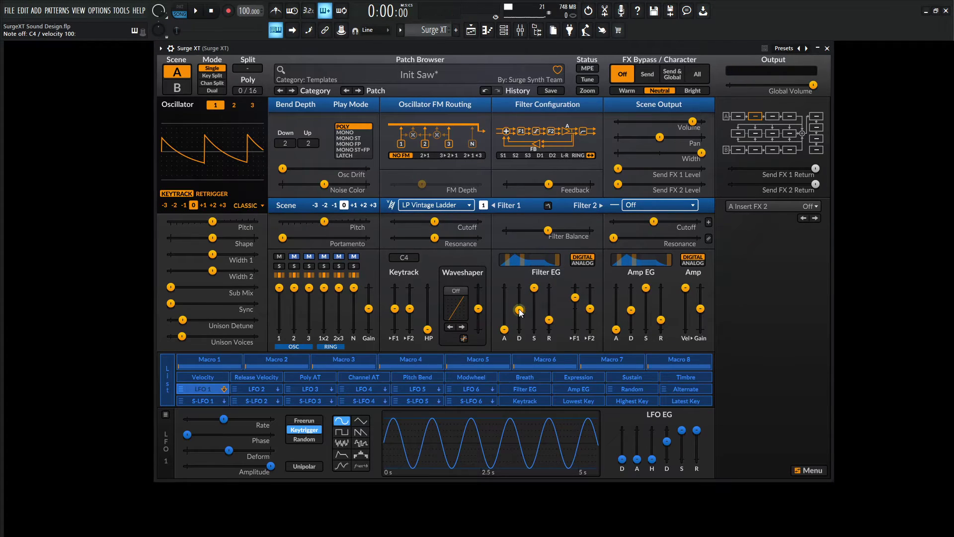
{"action": "left_click_drag", "start_coordinate": [534, 288], "coordinate": [528, 315]}
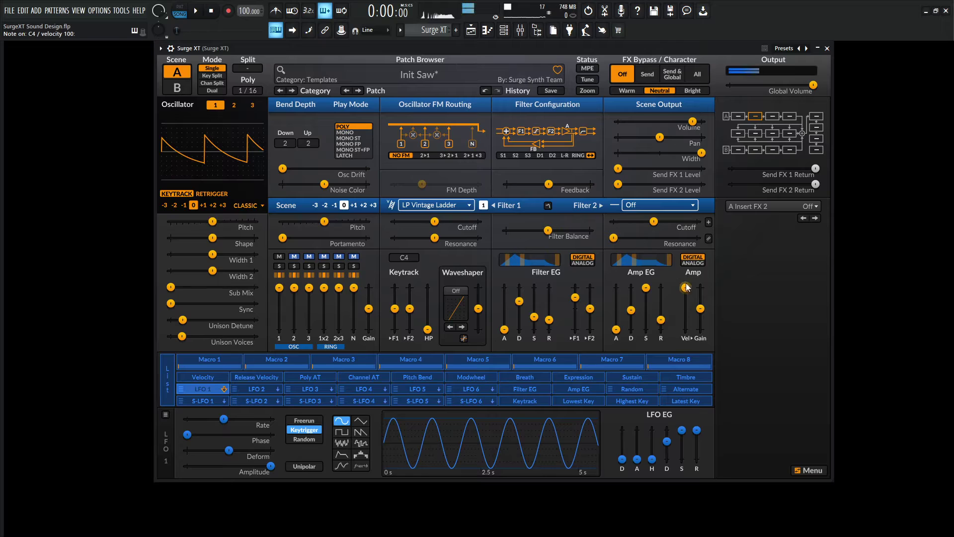
- Raise the amp gain slightly and lengthen the releases of both the Amp EG and the Filter EG, auditioning with notes
{"action": "left_click_drag", "start_coordinate": [705, 307], "coordinate": [661, 309]}
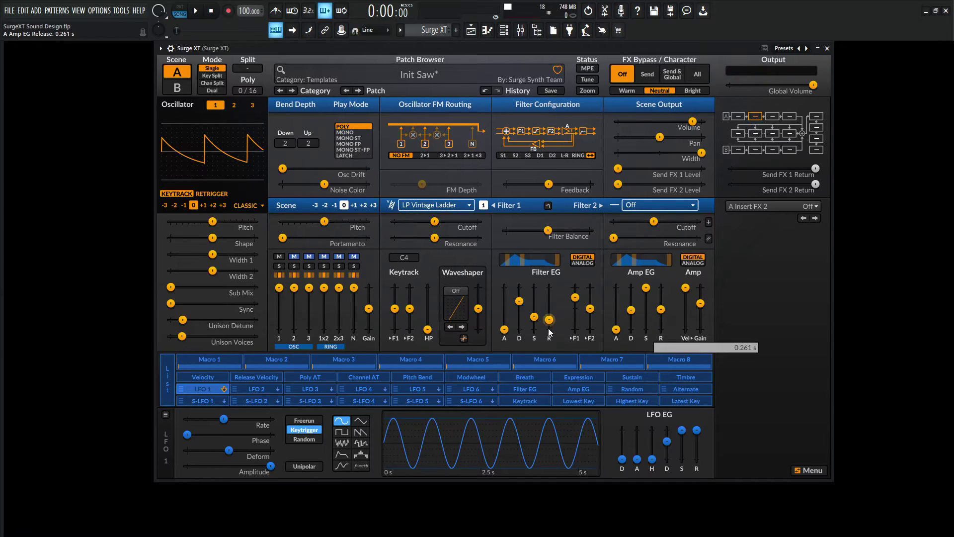
{"action": "left_click_drag", "start_coordinate": [550, 322], "coordinate": [554, 311]}
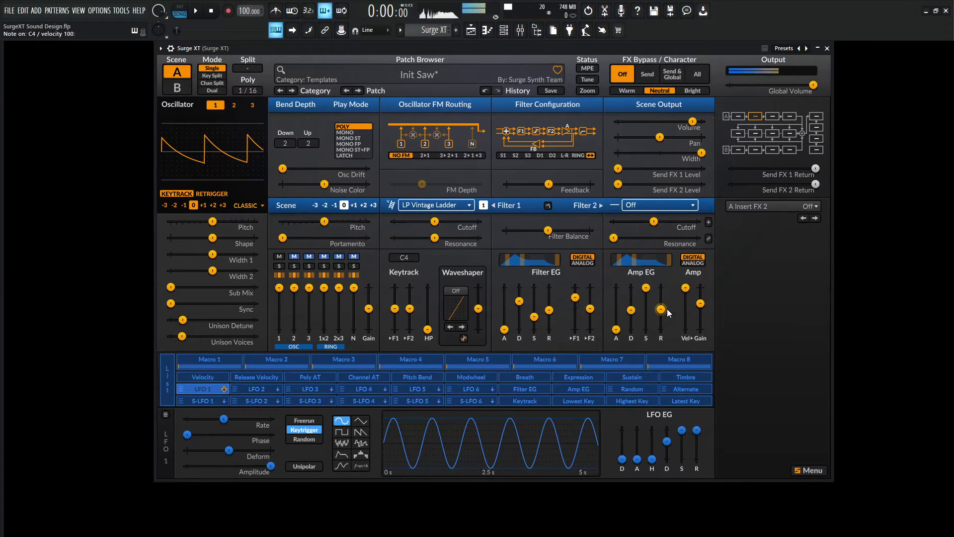
{"action": "left_click_drag", "start_coordinate": [661, 309], "coordinate": [661, 304]}
{"action": "left_click_drag", "start_coordinate": [660, 303], "coordinate": [660, 305]}
{"action": "left_click_drag", "start_coordinate": [548, 309], "coordinate": [549, 308]}
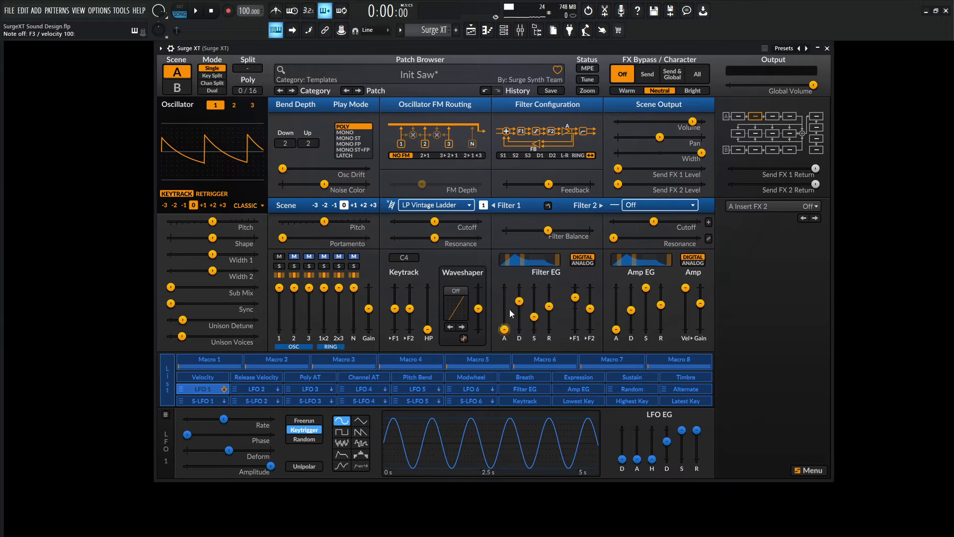
{"action": "left_click_drag", "start_coordinate": [550, 306], "coordinate": [519, 303]}
{"action": "key", "text": "z"}
{"action": "key", "text": "z"}
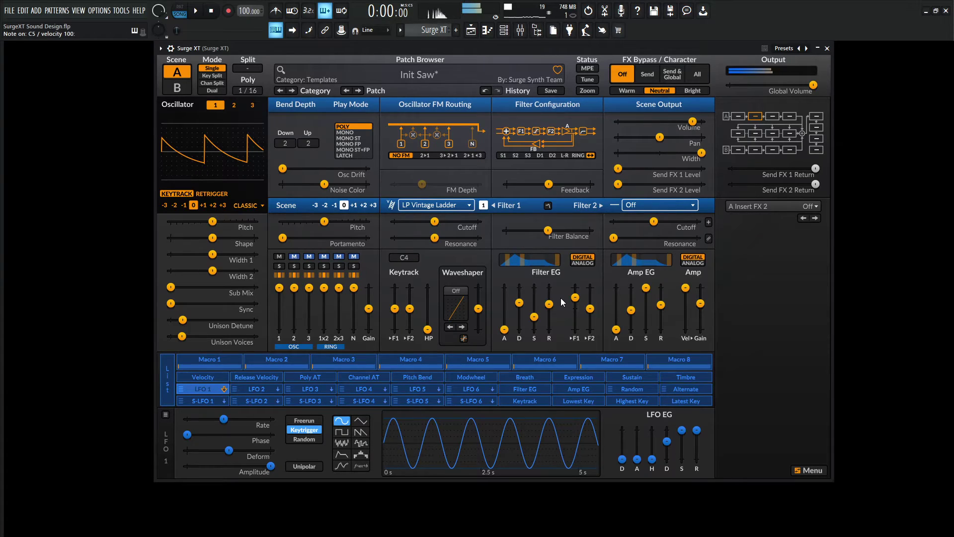
- Try a short Filter EG release of 0.024 s and play notes to hear its effect
{"action": "left_click_drag", "start_coordinate": [549, 304], "coordinate": [549, 321]}
{"action": "key", "text": "z"}
{"action": "mouse_move", "coordinate": [548, 322]}
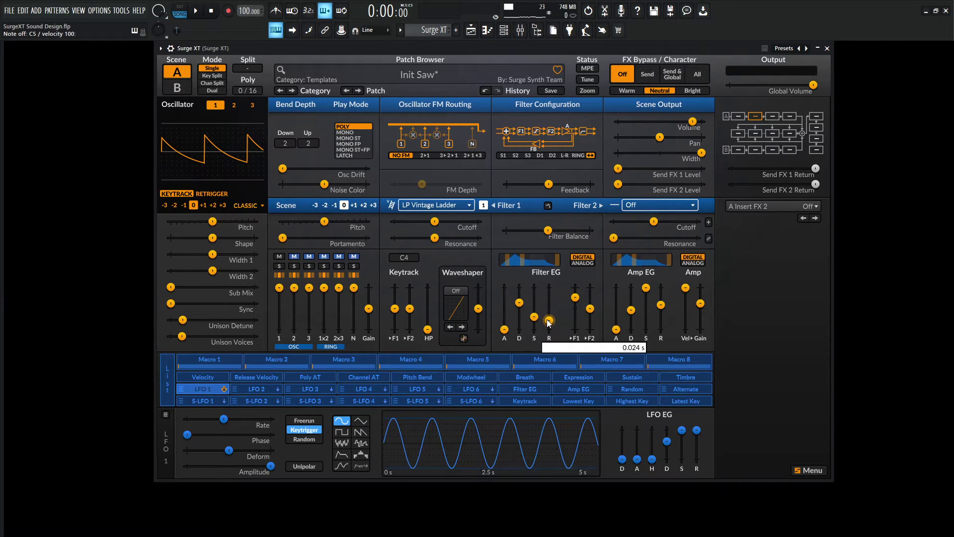
{"action": "key", "text": "z"}
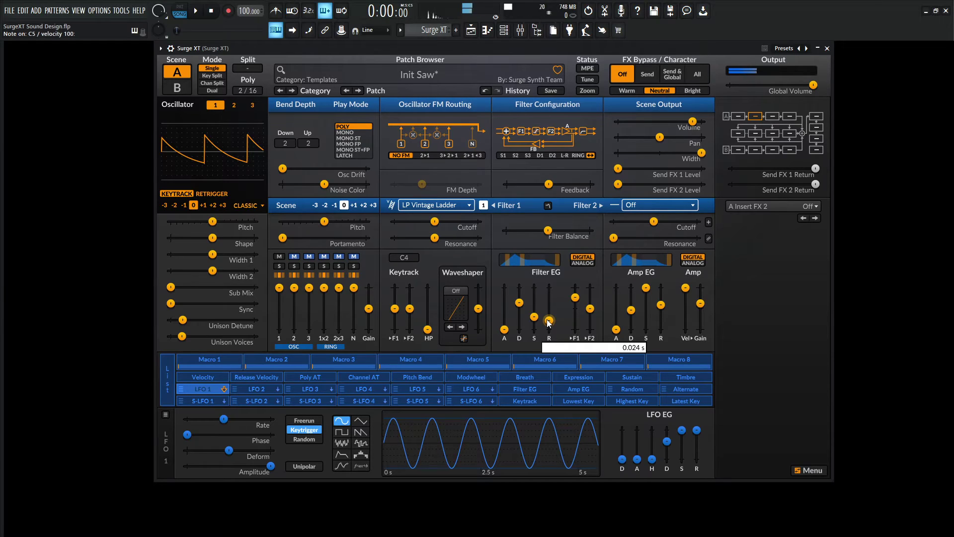
- Set the Filter EG release to 0.833 s and play notes to hear its effect
{"action": "left_click_drag", "start_coordinate": [548, 322], "coordinate": [549, 306]}
{"action": "key", "text": "z"}
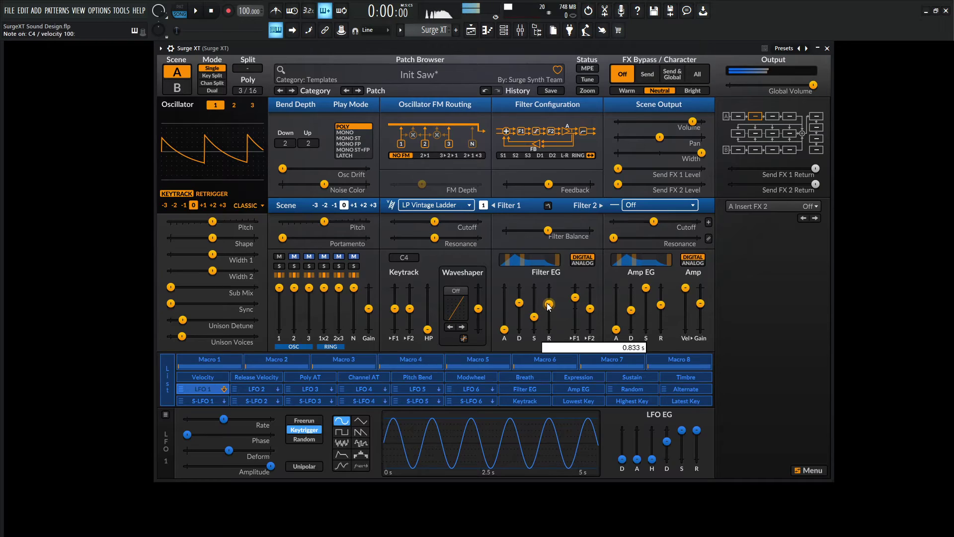
{"action": "key", "text": "h"}
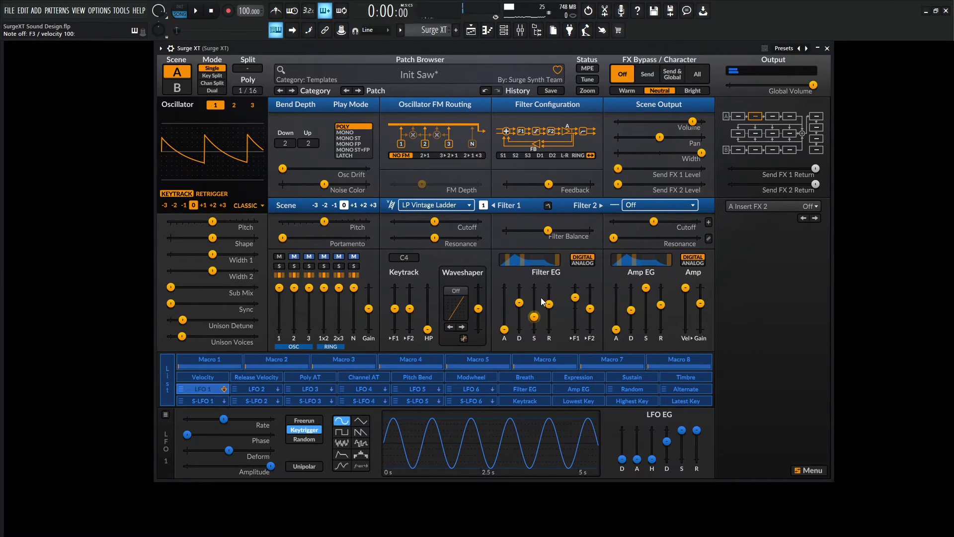
- Lengthen the Filter EG attack and give the Amp EG a slightly longer attack
{"action": "mouse_move", "coordinate": [517, 292]}
{"action": "left_click_drag", "start_coordinate": [503, 329], "coordinate": [504, 317]}
{"action": "left_click_drag", "start_coordinate": [612, 330], "coordinate": [616, 326]}
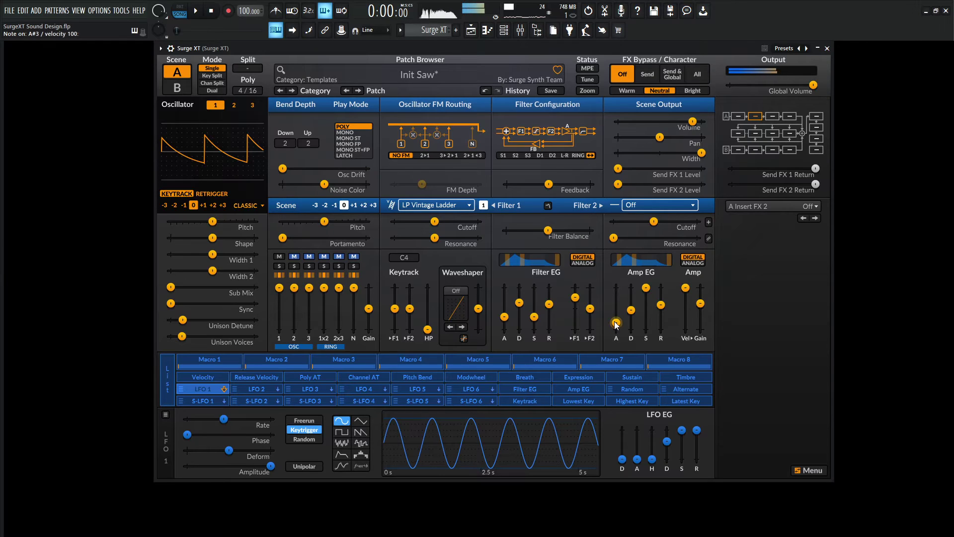
- Lower Filter 1's cutoff a little and slightly increase the Filter EG modulation of Filter 1
{"action": "left_click_drag", "start_coordinate": [435, 222], "coordinate": [434, 224]}
{"action": "left_click_drag", "start_coordinate": [575, 297], "coordinate": [575, 293]}
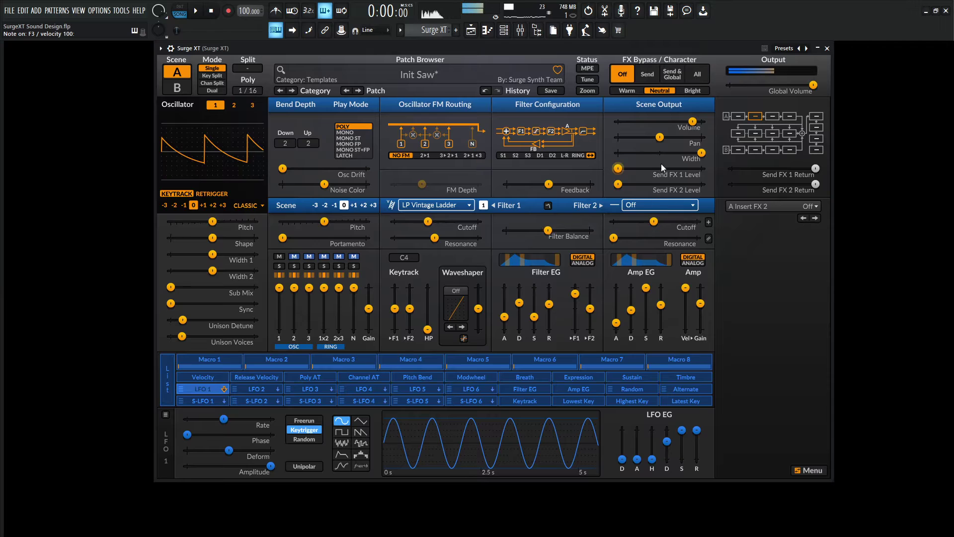
- Load the EQ effect with its Init preset into A Insert FX 1
{"action": "left_click", "coordinate": [742, 115]}
{"action": "left_click", "coordinate": [762, 207]}
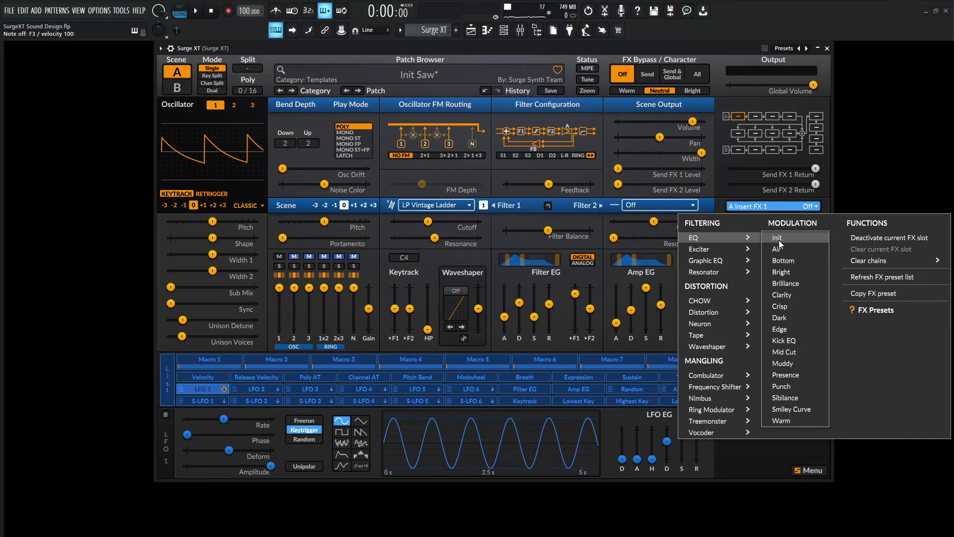
{"action": "left_click", "coordinate": [795, 237]}
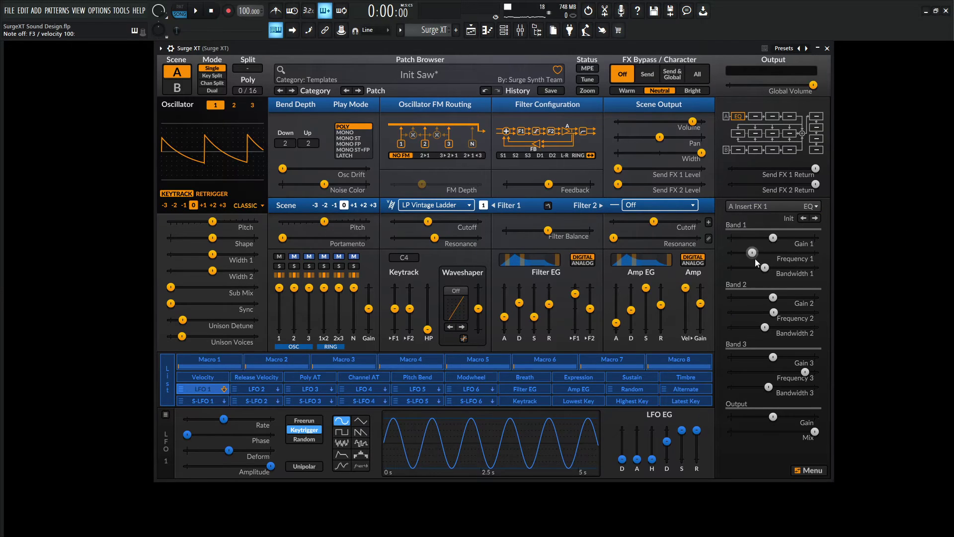
- Adjust the EQ with a slight band 1 cut at a higher frequency and a slight band 2 boost at a lower frequency
{"action": "mouse_move", "coordinate": [774, 239]}
{"action": "left_mouse_down"}
{"action": "mouse_move", "coordinate": [783, 239]}
{"action": "mouse_move", "coordinate": [754, 252]}
{"action": "mouse_move", "coordinate": [772, 237]}
{"action": "left_mouse_up"}
{"action": "left_click_drag", "start_coordinate": [773, 296], "coordinate": [752, 312]}
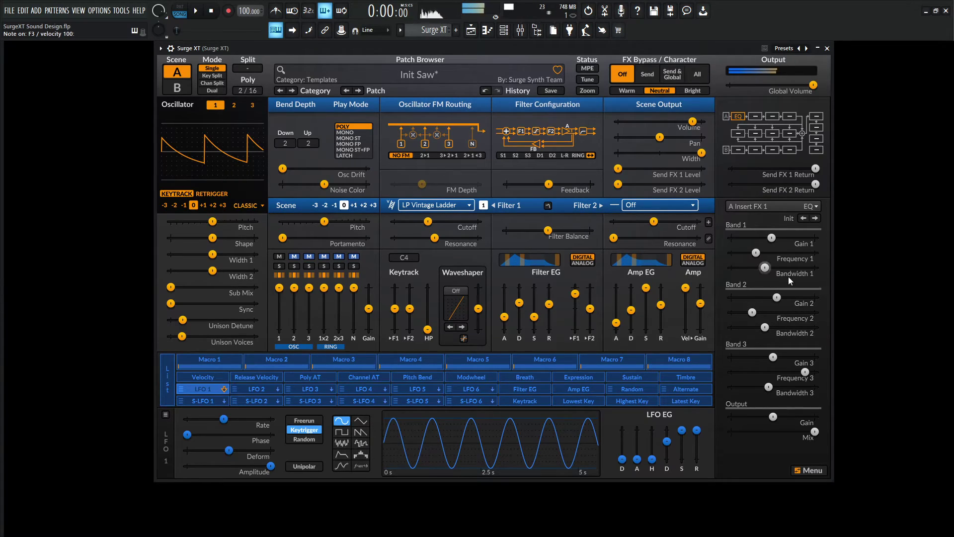
{"action": "mouse_move", "coordinate": [788, 276]}
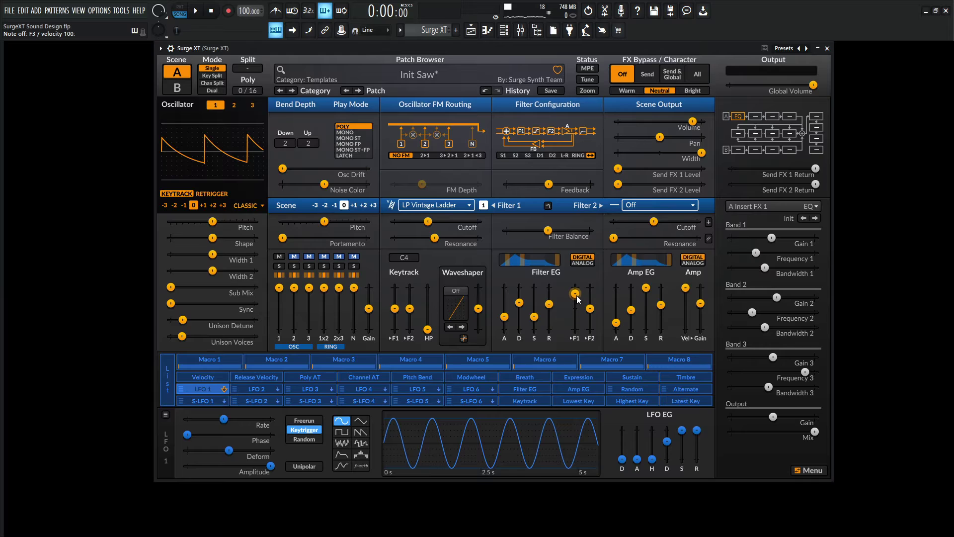
- Slightly reduce the Filter EG modulation of Filter 1 and increase Filter 1's keytracking
{"action": "left_click_drag", "start_coordinate": [575, 293], "coordinate": [574, 296]}
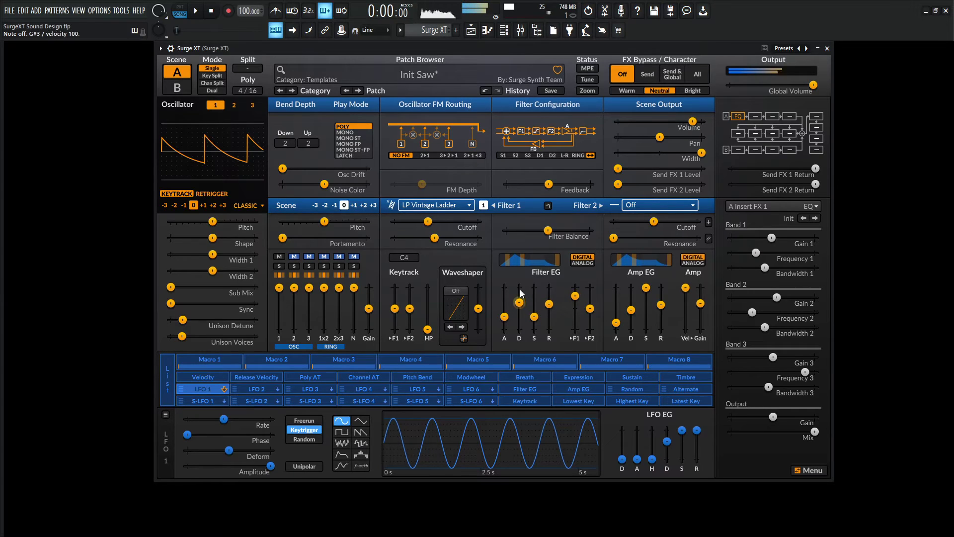
{"action": "left_click_drag", "start_coordinate": [395, 309], "coordinate": [394, 305]}
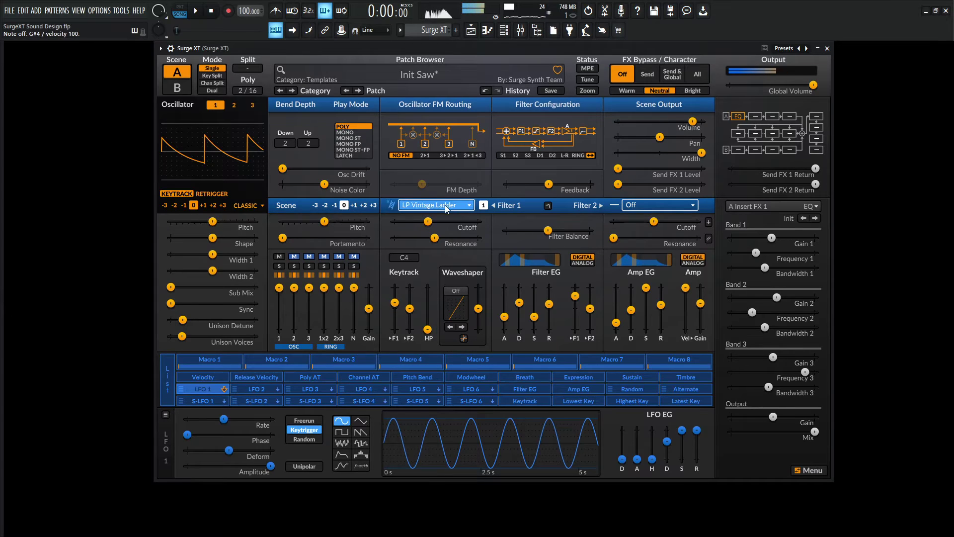
- Raise Filter 1's cutoff and resonance slightly
{"action": "left_click_drag", "start_coordinate": [428, 221], "coordinate": [430, 221]}
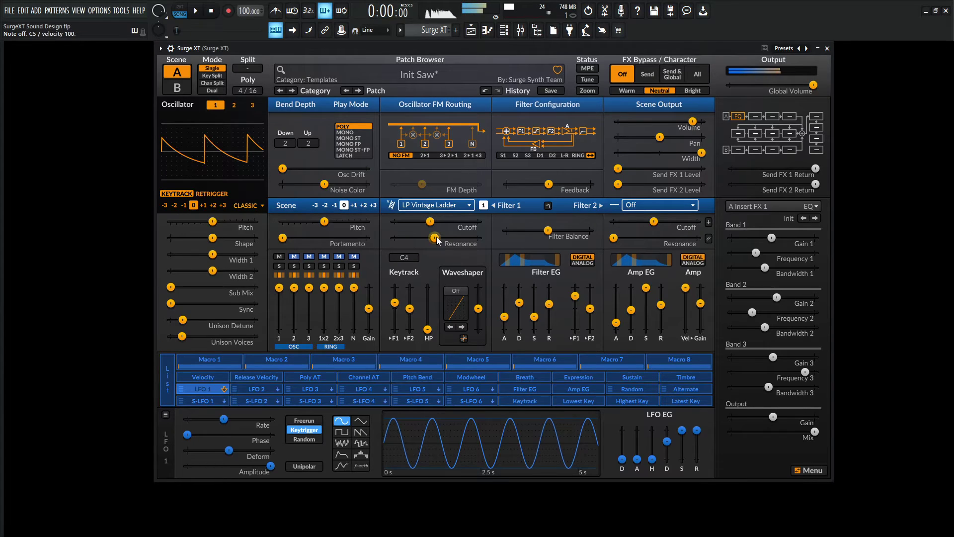
{"action": "left_click_drag", "start_coordinate": [434, 237], "coordinate": [440, 238]}
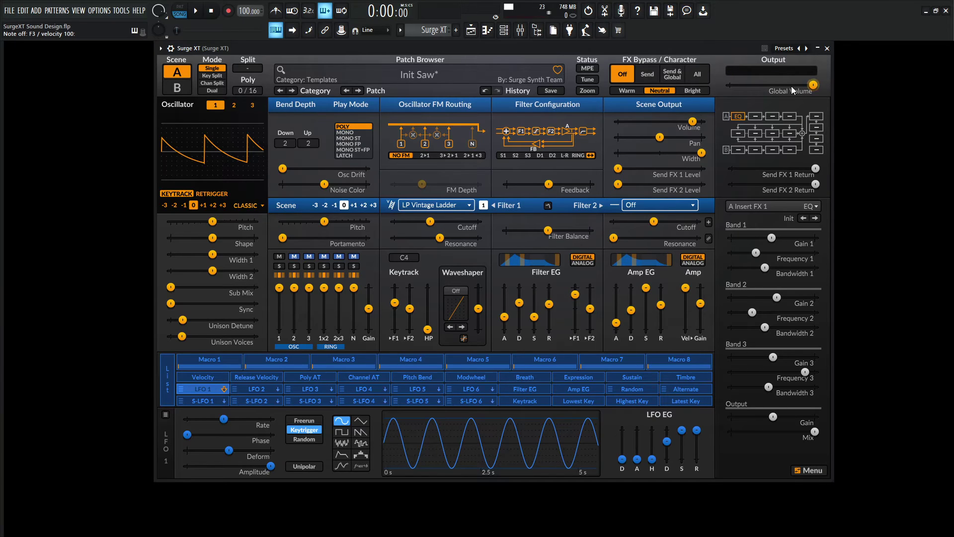
- Load the Analog Warmth chorus preset into A Insert FX 2 and reduce its mix to about 33%
{"action": "left_click", "coordinate": [758, 117]}
{"action": "left_click", "coordinate": [769, 206]}
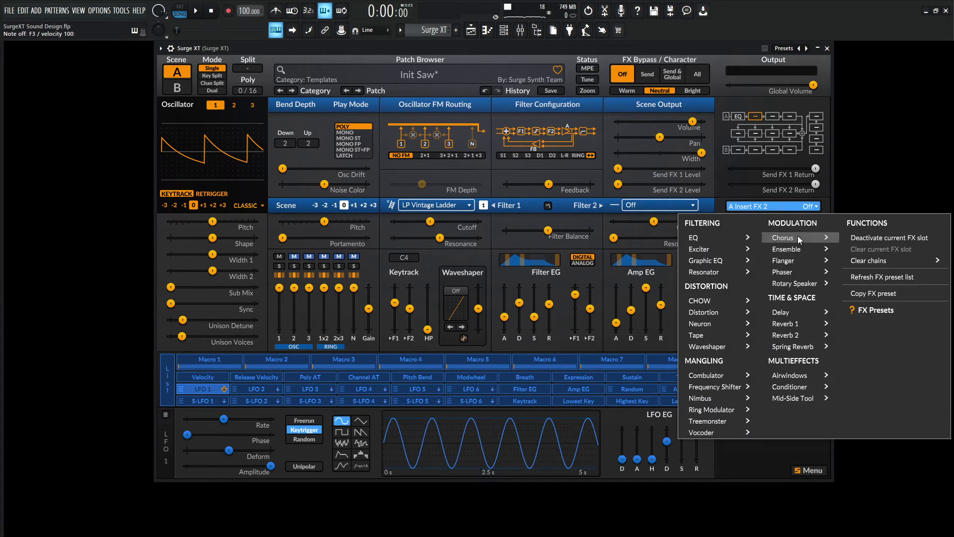
{"action": "mouse_move", "coordinate": [797, 234]}
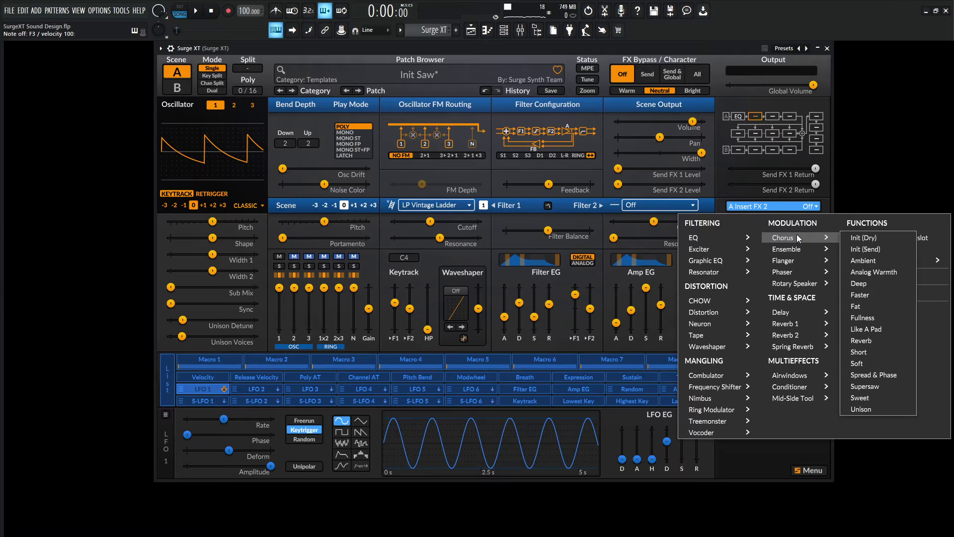
{"action": "left_click", "coordinate": [887, 273]}
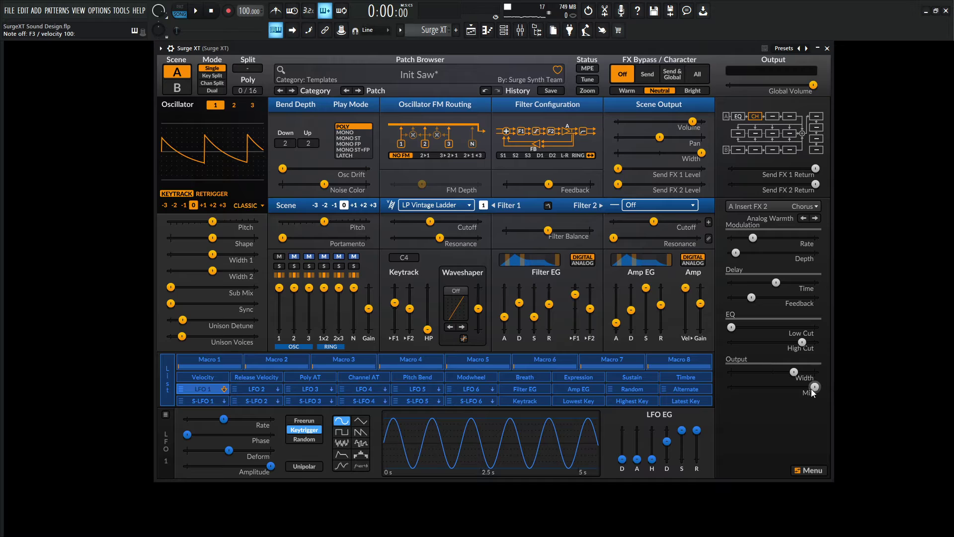
{"action": "left_click_drag", "start_coordinate": [816, 385], "coordinate": [759, 387]}
{"action": "mouse_move", "coordinate": [759, 387]}
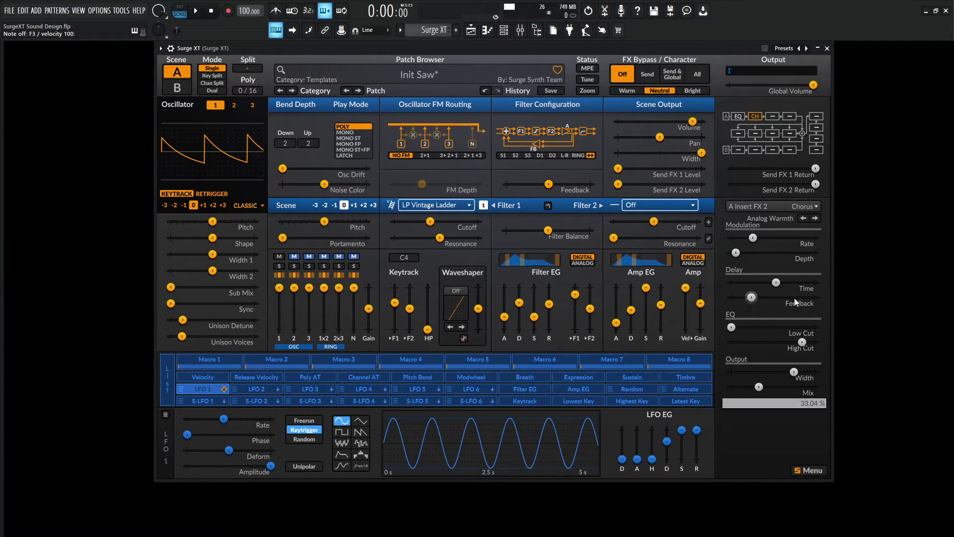
- Load the Analog Echo delay preset into A Insert FX 3 and raise its mix slightly
{"action": "left_click", "coordinate": [775, 115]}
{"action": "left_click", "coordinate": [811, 206]}
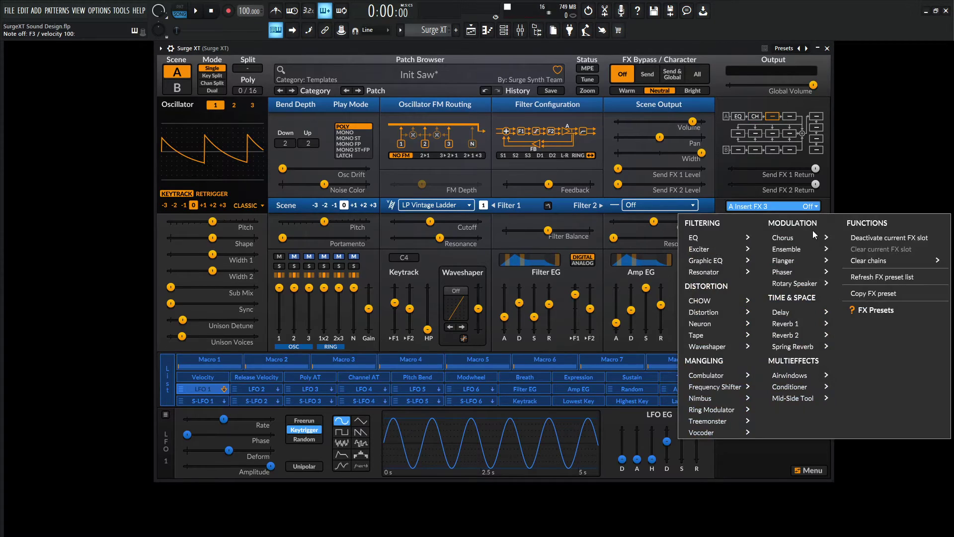
{"action": "mouse_move", "coordinate": [791, 308]}
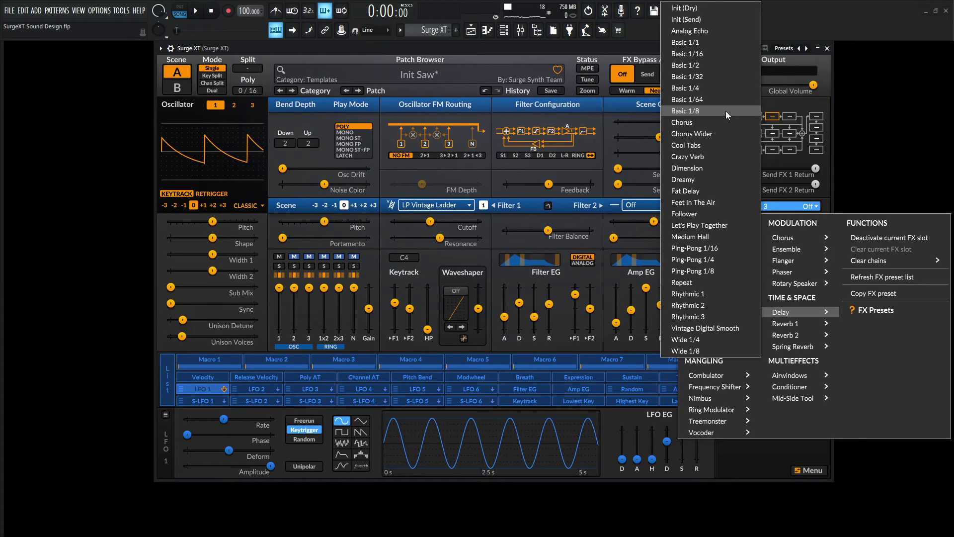
{"action": "left_click", "coordinate": [702, 32]}
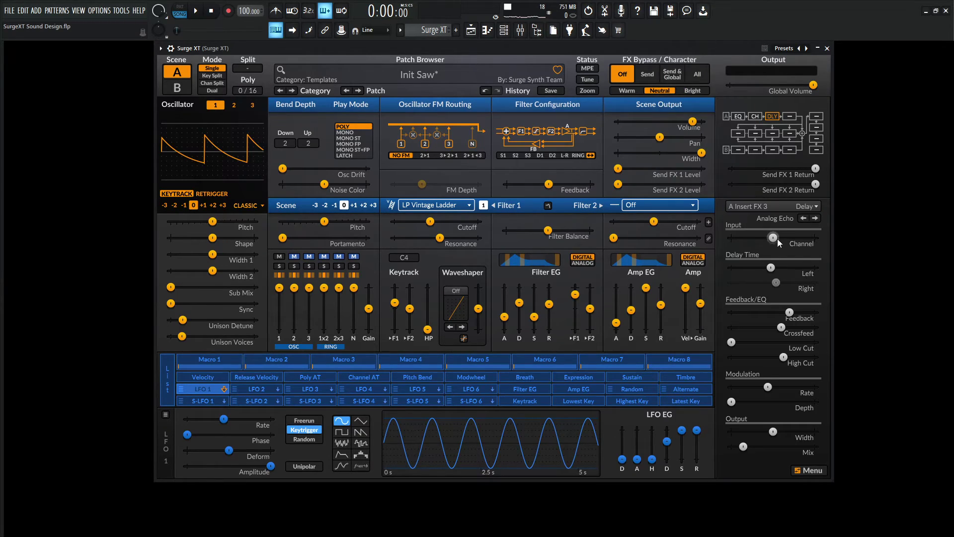
{"action": "left_click_drag", "start_coordinate": [745, 447], "coordinate": [750, 446]}
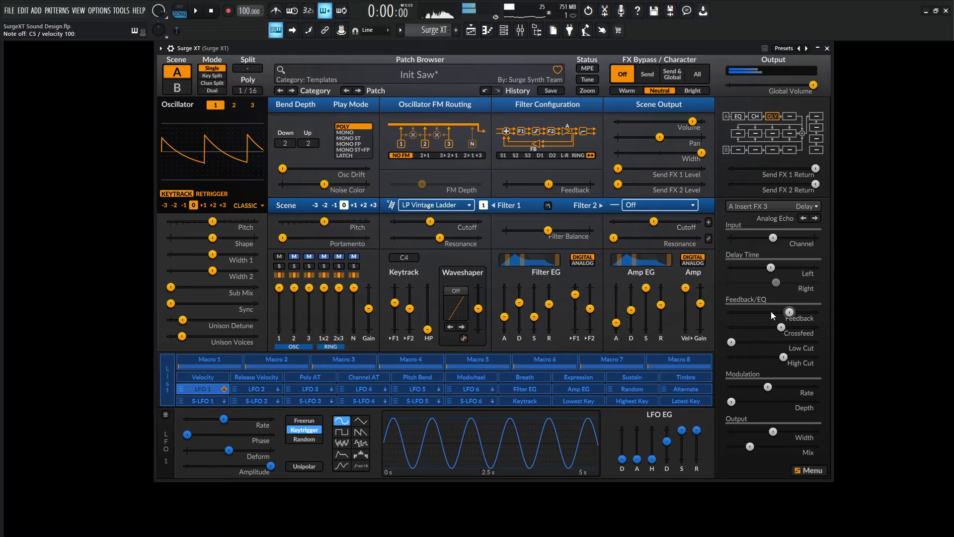
- Enable tempo sync for the left delay time of the Analog Echo effect
{"action": "right_click", "coordinate": [774, 282]}
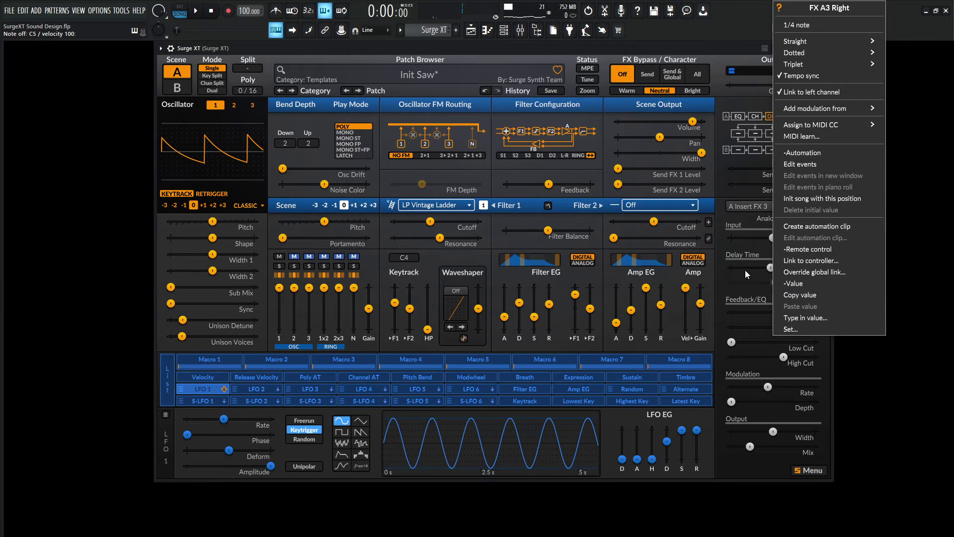
{"action": "left_click", "coordinate": [746, 268]}
{"action": "right_click", "coordinate": [768, 268]}
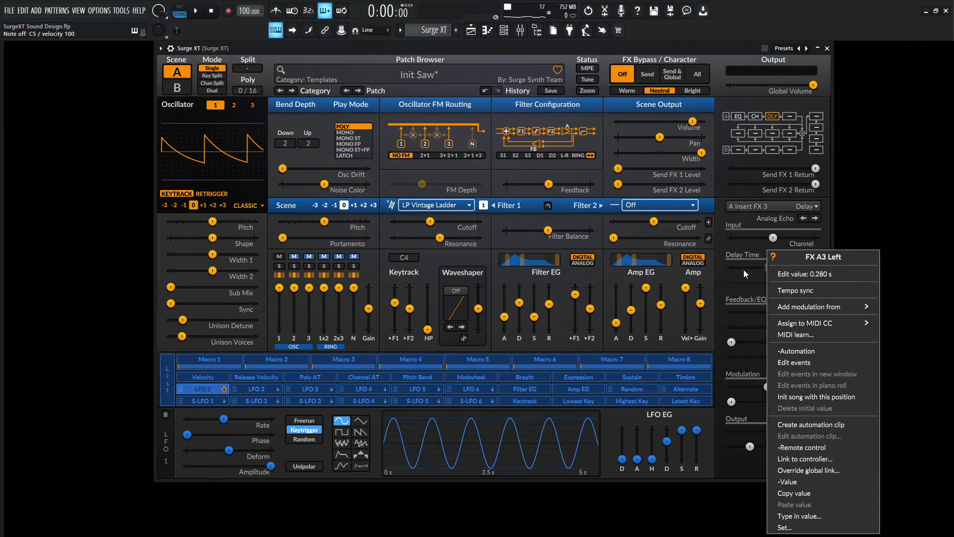
{"action": "left_click", "coordinate": [743, 269]}
{"action": "left_click_drag", "start_coordinate": [765, 266], "coordinate": [770, 267]}
{"action": "right_click", "coordinate": [768, 267]}
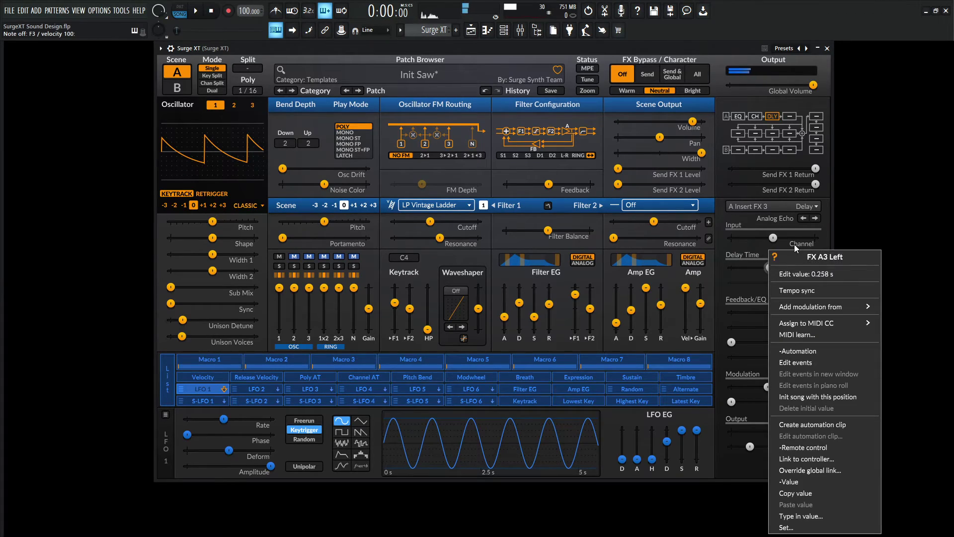
{"action": "left_click", "coordinate": [812, 288]}
- Unlink the right delay time from the left channel and set it to a 1/8 dotted note
{"action": "right_click", "coordinate": [775, 282]}
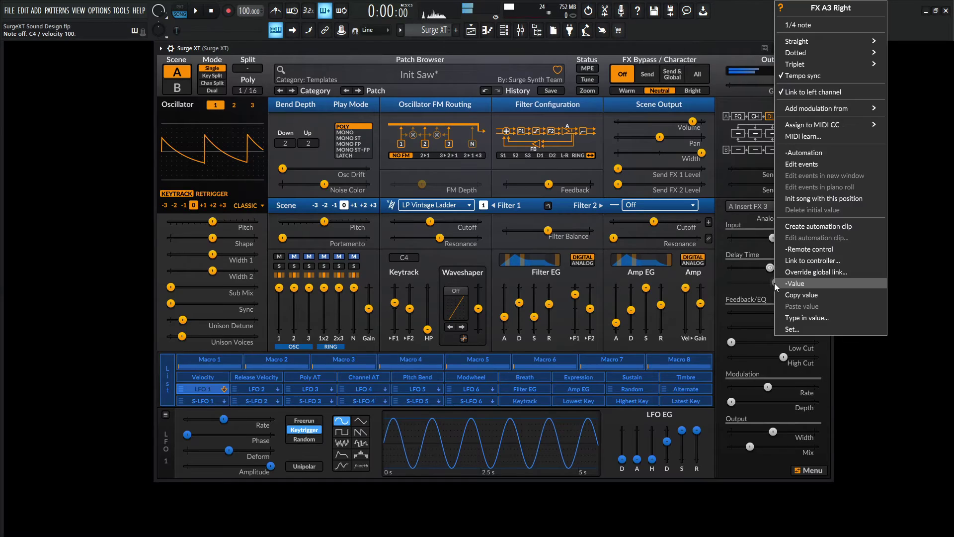
{"action": "left_click", "coordinate": [839, 92]}
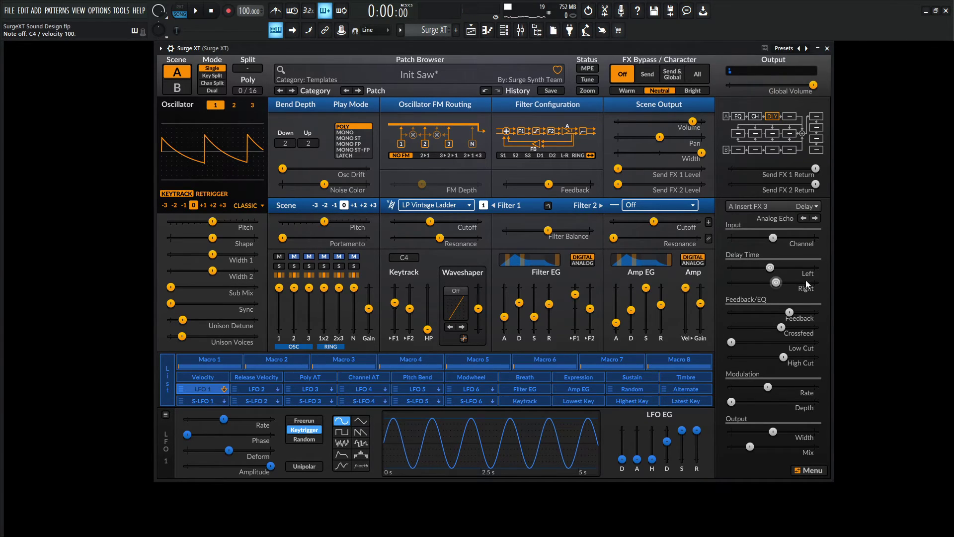
{"action": "mouse_move", "coordinate": [776, 283]}
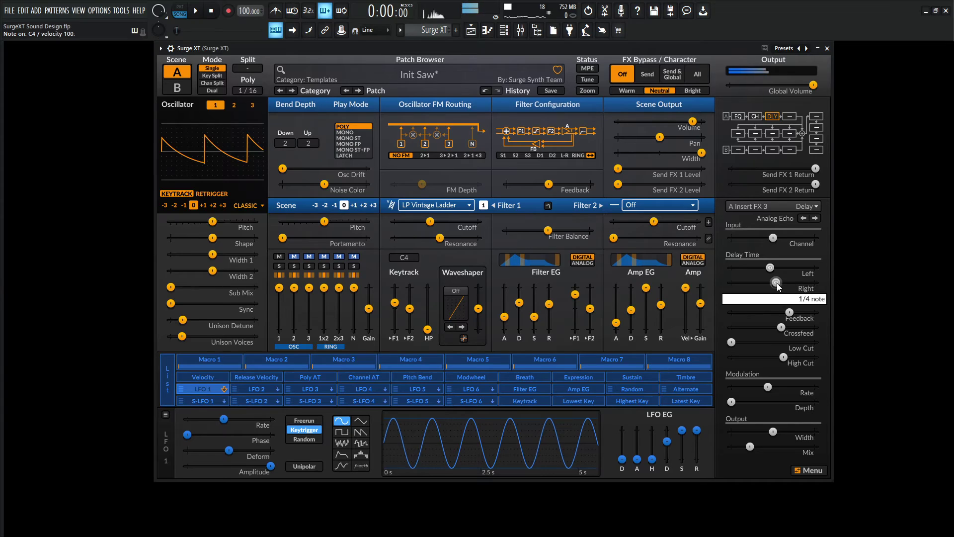
{"action": "scroll", "coordinate": [777, 283], "scroll_direction": "down", "scroll_amount": 1}
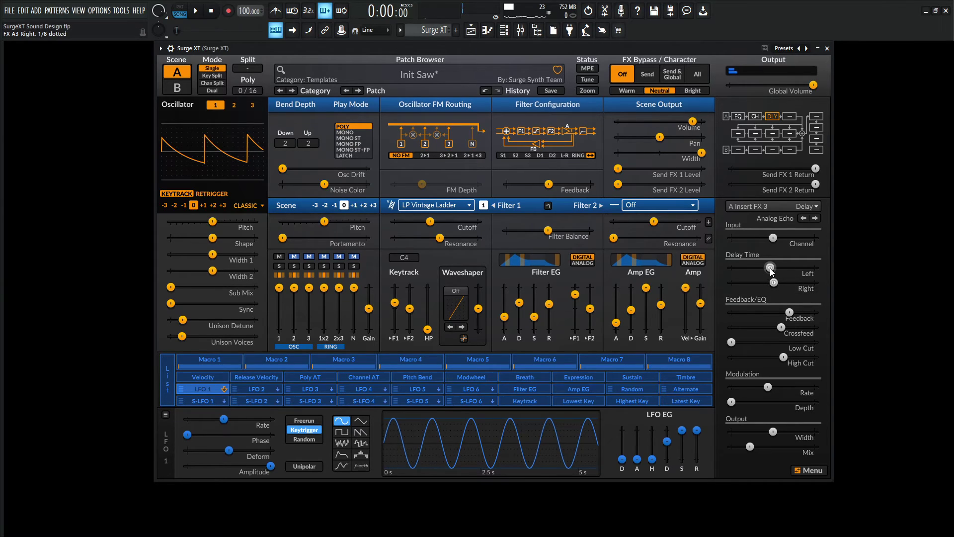
- Raise the delay's mix slightly and increase its low cut frequency
{"action": "mouse_move", "coordinate": [702, 216]}
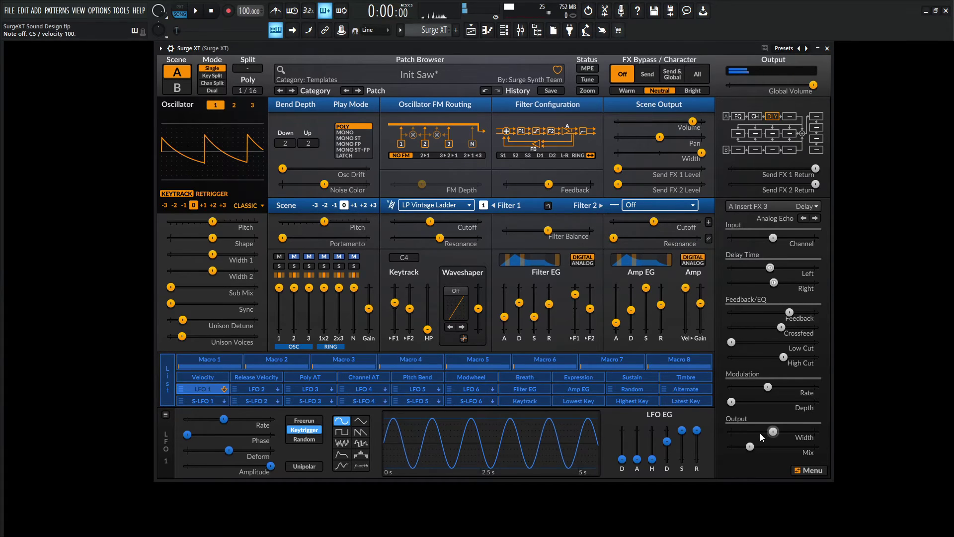
{"action": "mouse_move", "coordinate": [754, 447]}
{"action": "left_click_drag", "start_coordinate": [753, 446], "coordinate": [757, 446]}
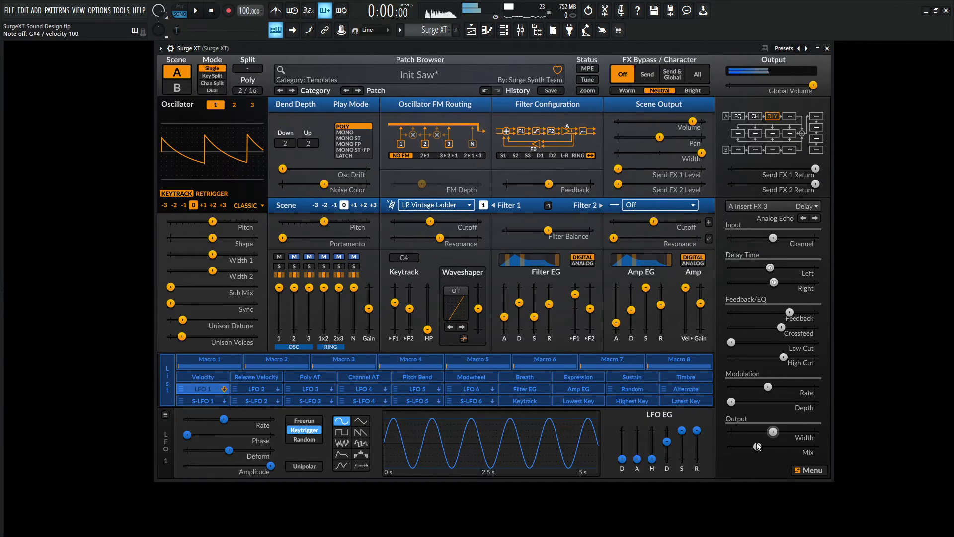
{"action": "left_click_drag", "start_coordinate": [732, 342], "coordinate": [755, 342]}
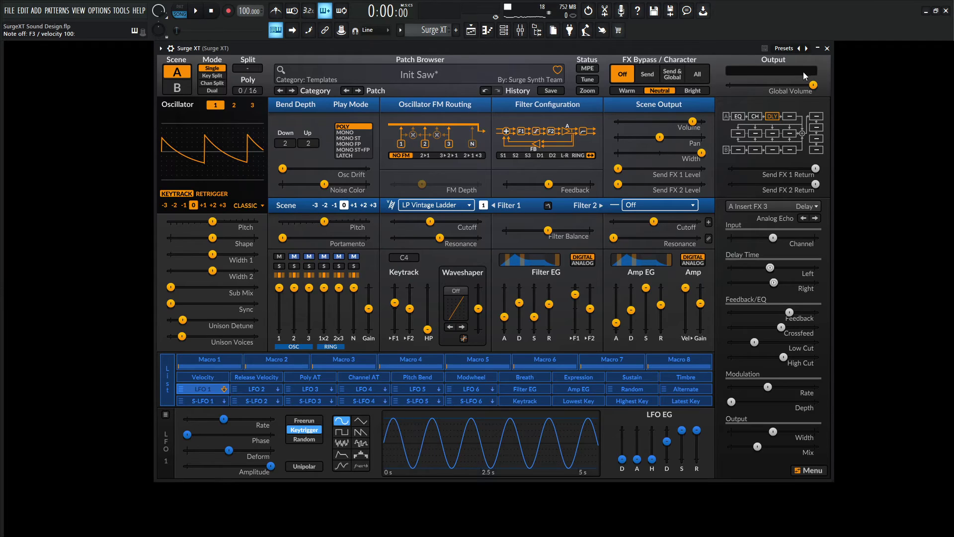
- Load the Reverb 2 preset Cathedral 1 into A Insert FX 4 and raise its mix
{"action": "left_click", "coordinate": [790, 117]}
{"action": "left_click", "coordinate": [769, 206]}
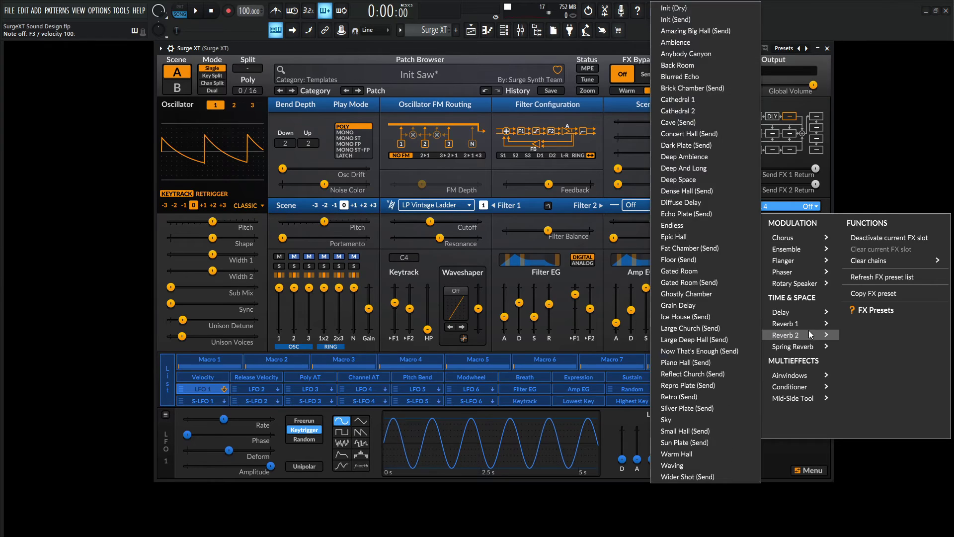
{"action": "mouse_move", "coordinate": [809, 328]}
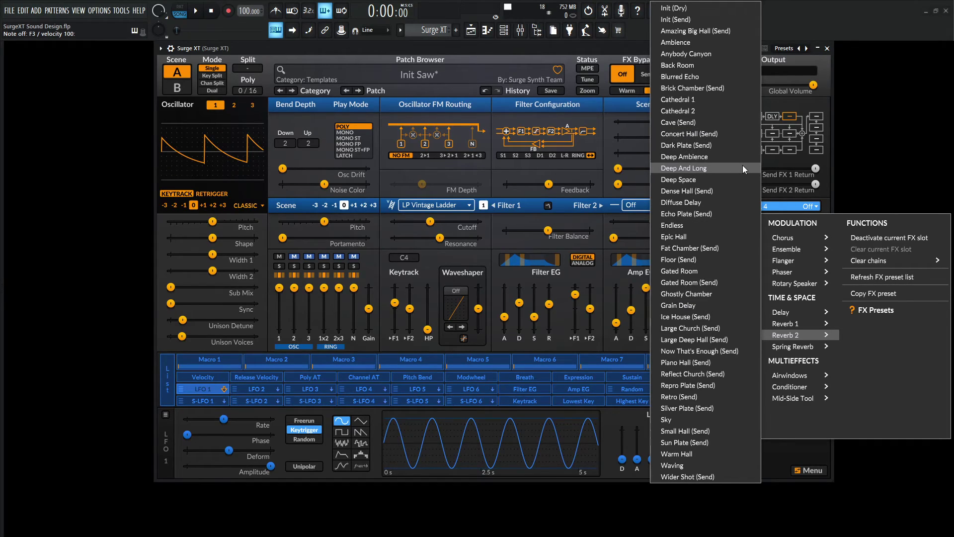
{"action": "left_click", "coordinate": [711, 101]}
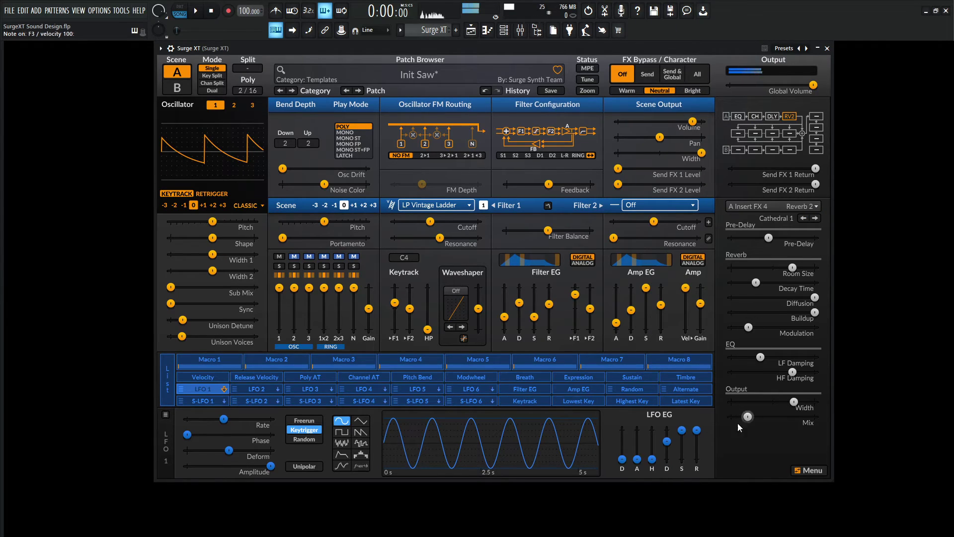
{"action": "left_click_drag", "start_coordinate": [747, 416], "coordinate": [767, 417]}
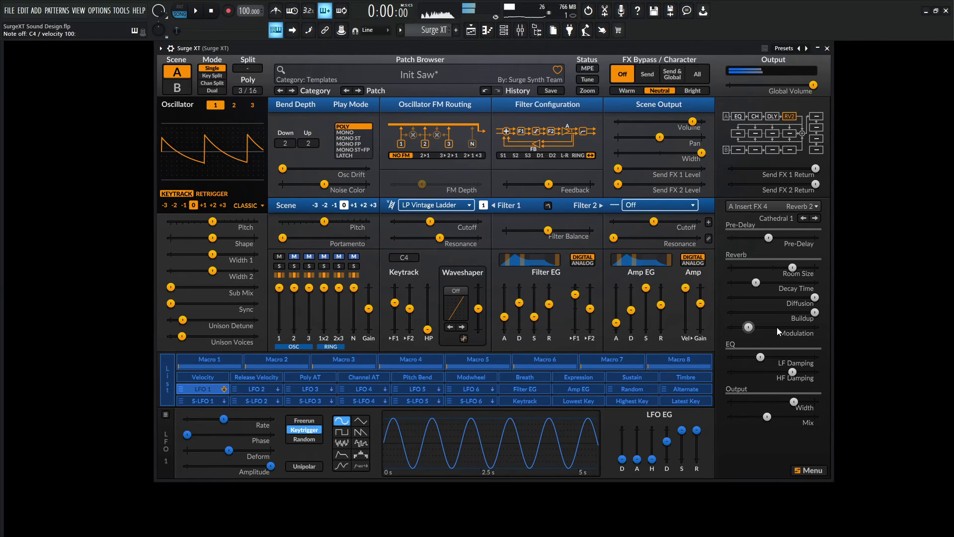
{"action": "mouse_move", "coordinate": [778, 329]}
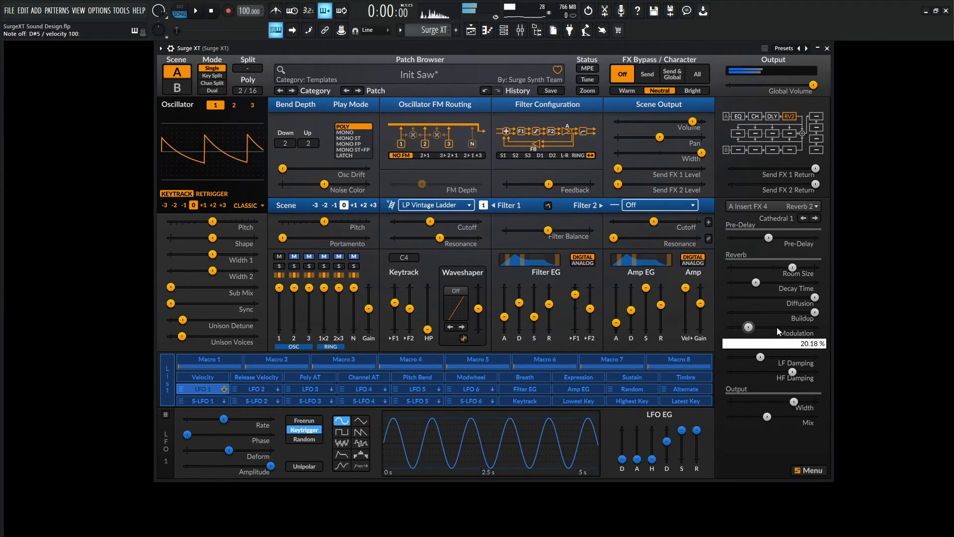
- Switch the reverb to the Cathedral 2 preset and raise its mix slightly
{"action": "left_click", "coordinate": [815, 217]}
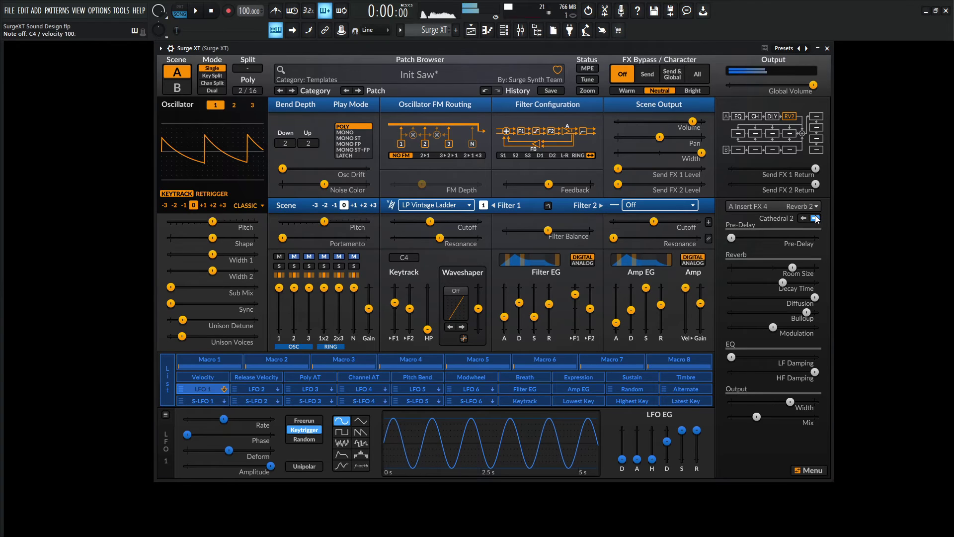
{"action": "left_click_drag", "start_coordinate": [756, 416], "coordinate": [765, 417]}
- Lengthen the reverb's pre-delay and reduce its mix to 22.5%
{"action": "mouse_move", "coordinate": [764, 401]}
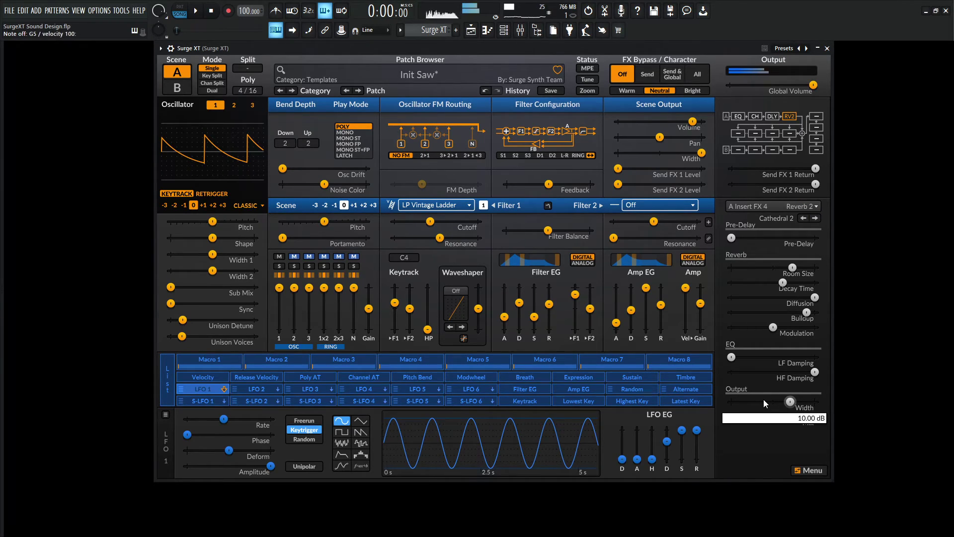
{"action": "mouse_move", "coordinate": [731, 240]}
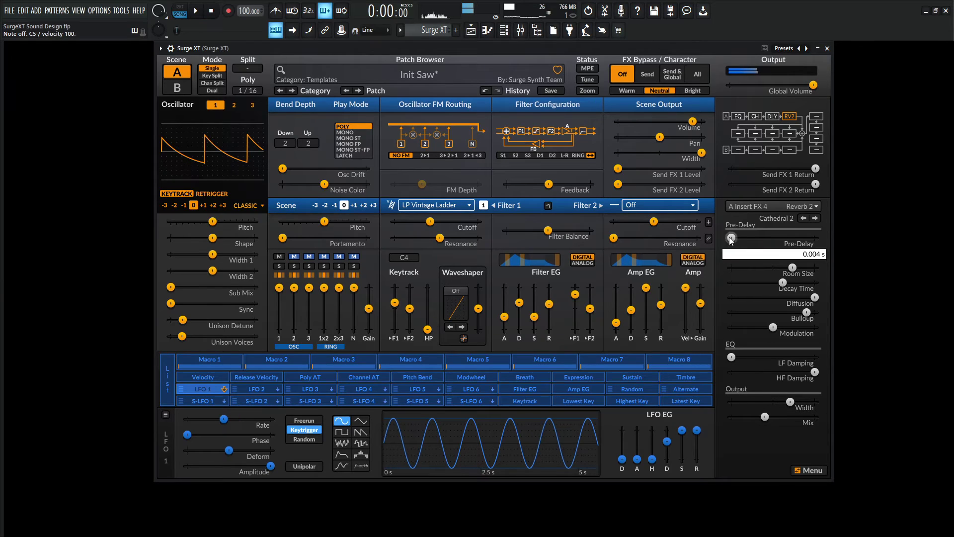
{"action": "left_click_drag", "start_coordinate": [731, 240], "coordinate": [749, 233]}
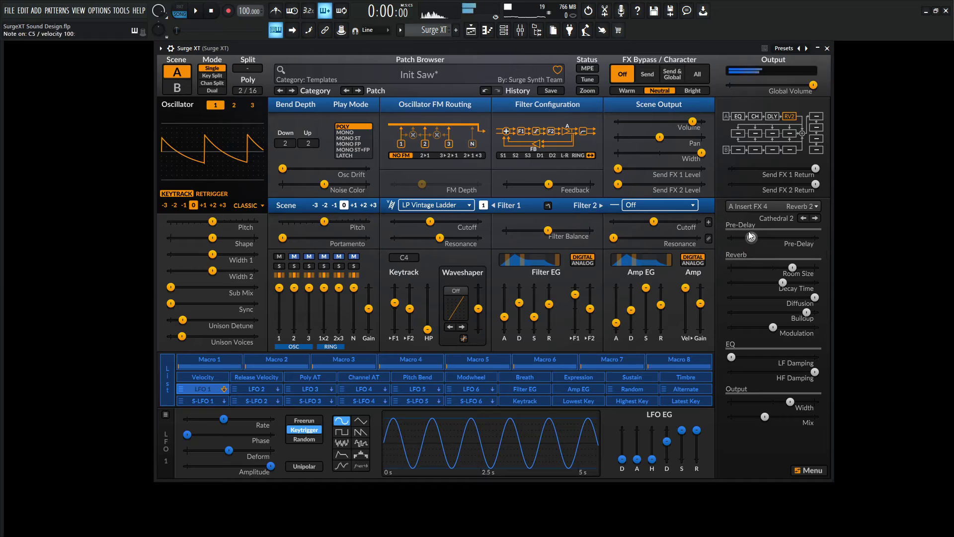
{"action": "left_click_drag", "start_coordinate": [769, 414], "coordinate": [749, 411]}
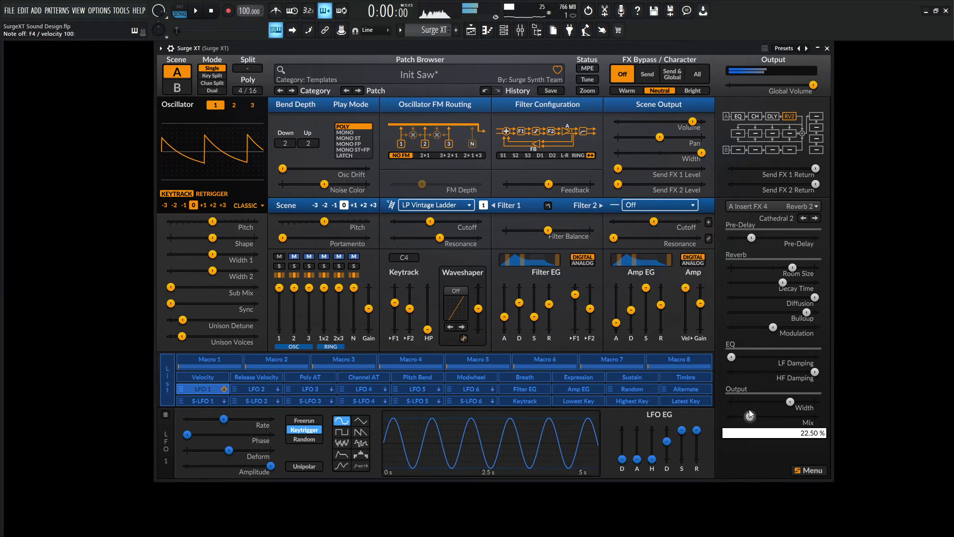
- Raise the amp gain slightly and trim the reverb mix to about 21%
{"action": "left_click_drag", "start_coordinate": [700, 303], "coordinate": [701, 300]}
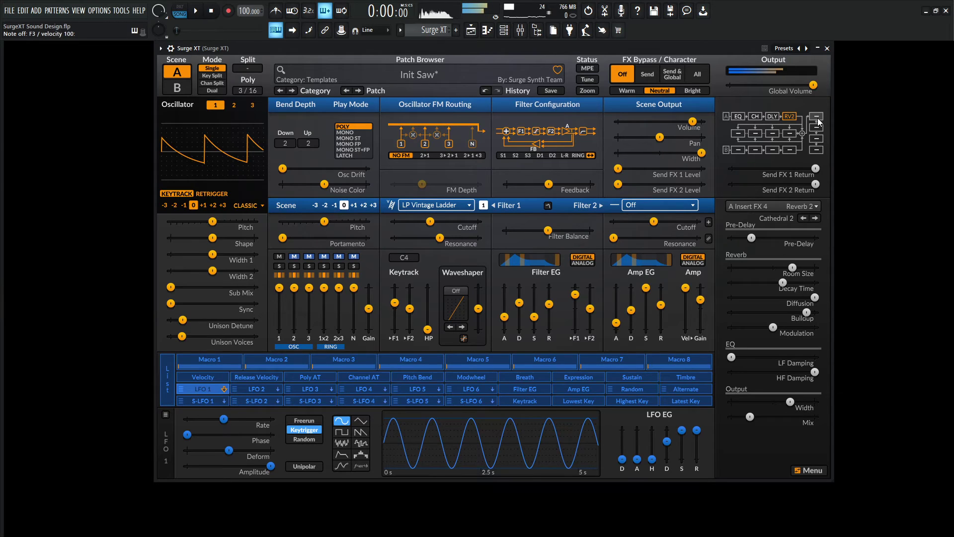
{"action": "left_click_drag", "start_coordinate": [750, 416], "coordinate": [749, 417]}
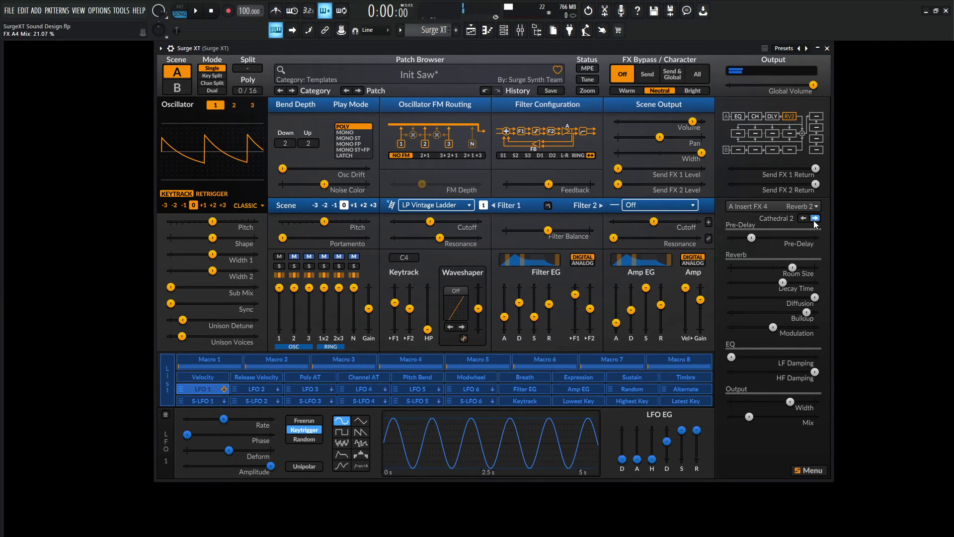
- Shorten the reverb's decay time, then raise its LF damping setting and lower its HF damping setting
{"action": "mouse_move", "coordinate": [786, 283]}
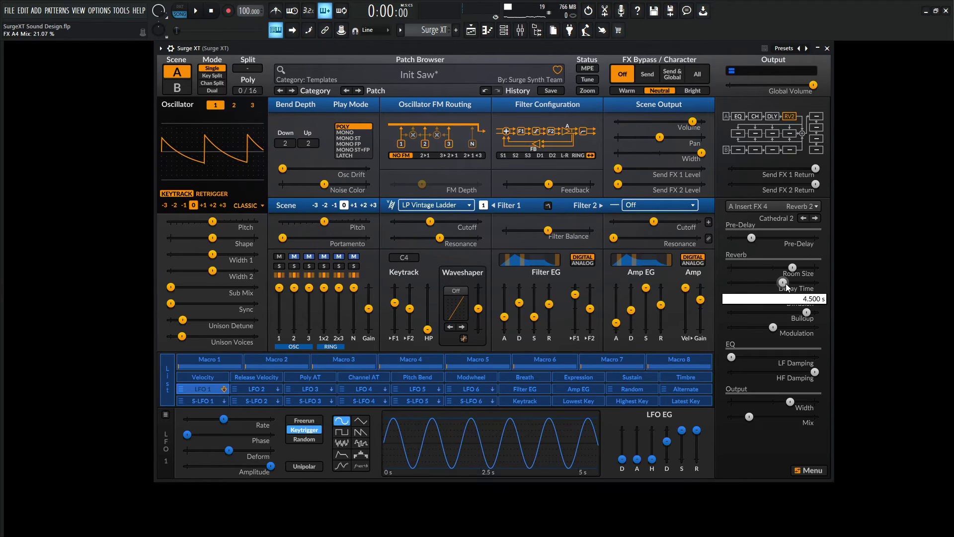
{"action": "left_click_drag", "start_coordinate": [786, 283], "coordinate": [776, 279]}
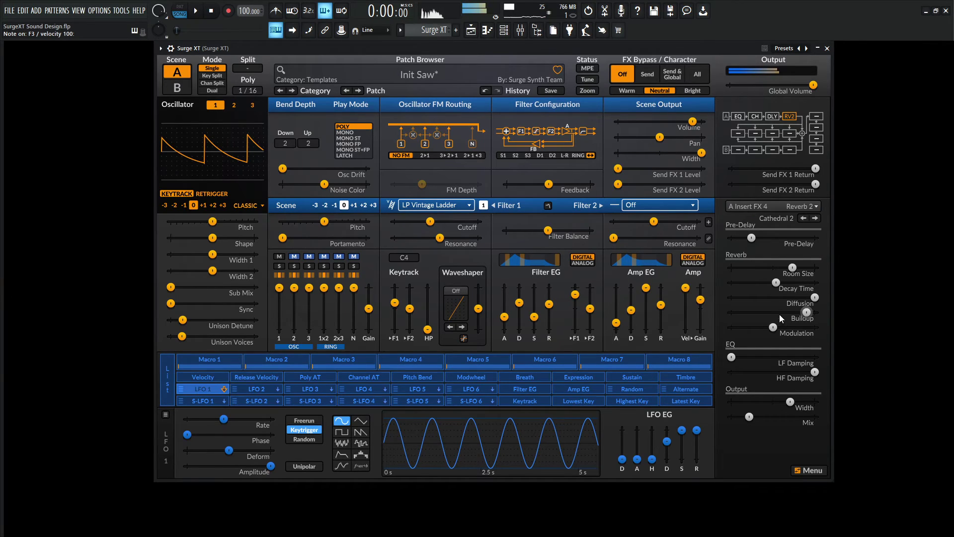
{"action": "left_click_drag", "start_coordinate": [731, 356], "coordinate": [742, 356]}
{"action": "left_click_drag", "start_coordinate": [815, 372], "coordinate": [806, 373]}
{"action": "left_click_drag", "start_coordinate": [742, 357], "coordinate": [745, 357]}
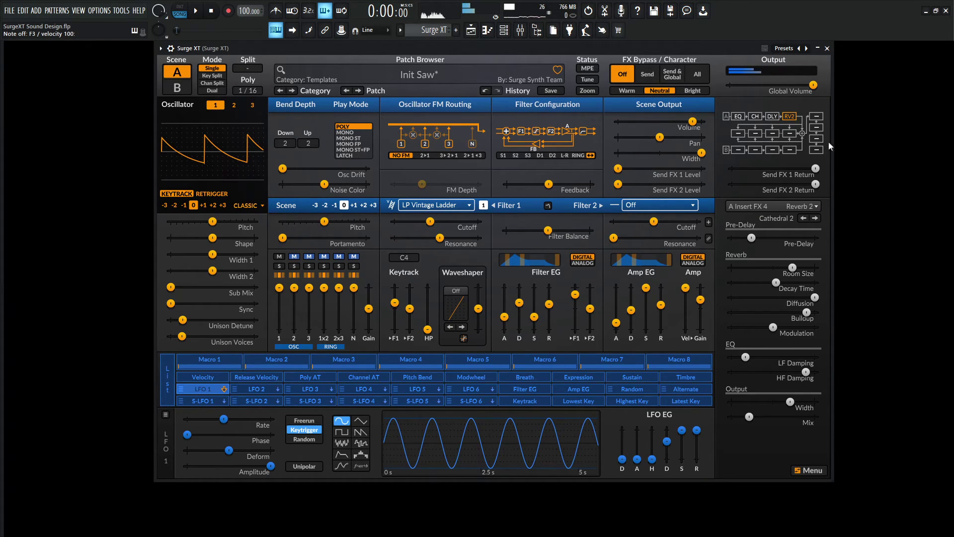
- Load the Init EQ preset into Global FX 1 and give band 1 a slight cut at a slightly lower frequency
{"action": "left_click", "coordinate": [815, 118]}
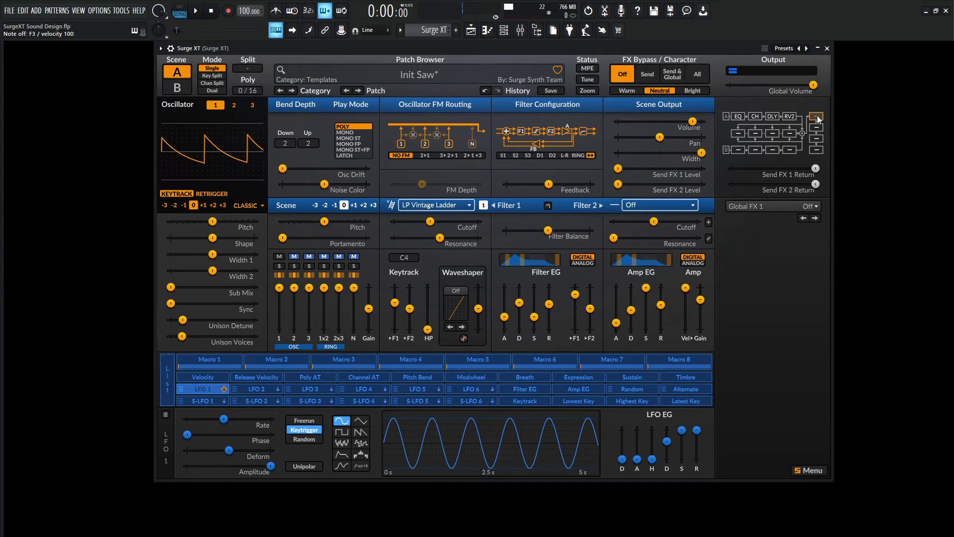
{"action": "left_click", "coordinate": [757, 207]}
{"action": "mouse_move", "coordinate": [727, 242]}
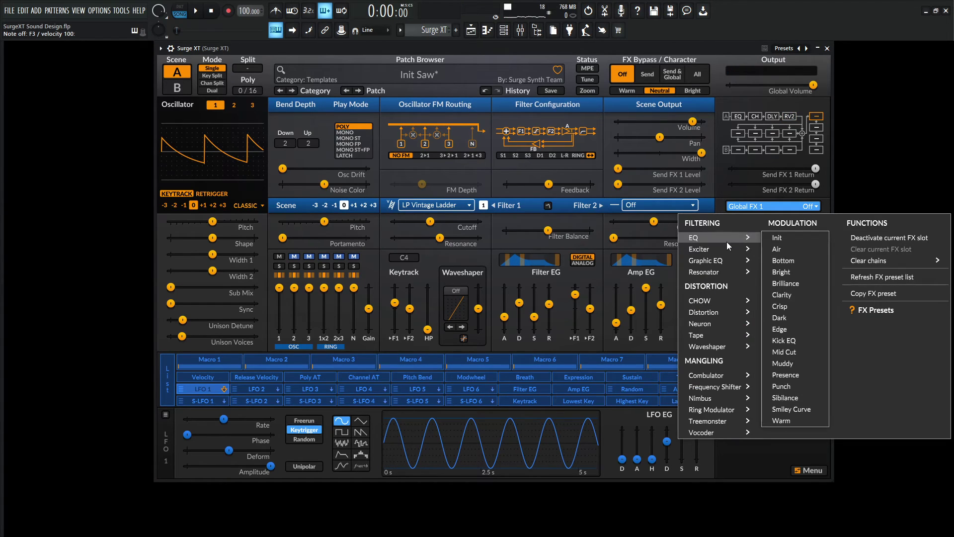
{"action": "left_click", "coordinate": [801, 238]}
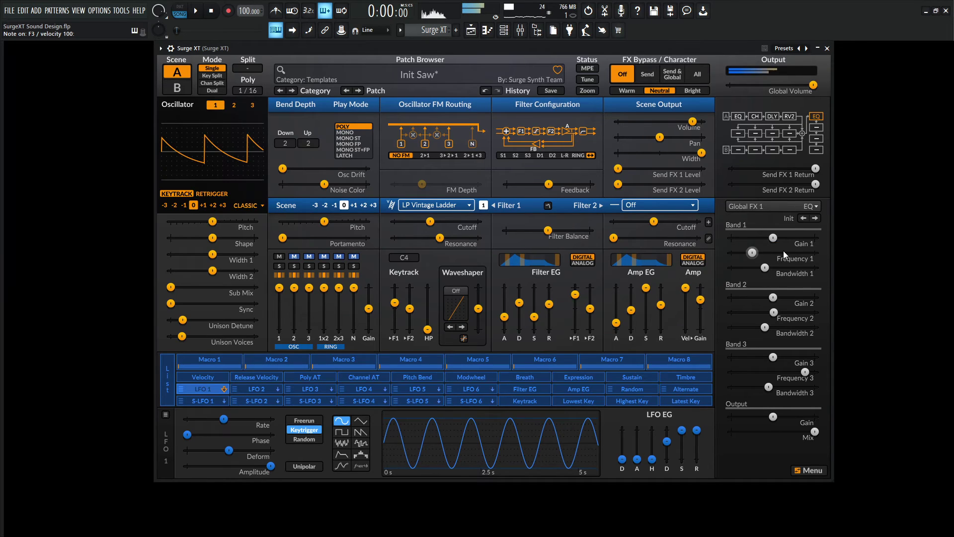
{"action": "left_click_drag", "start_coordinate": [772, 238], "coordinate": [780, 238]}
{"action": "left_click_drag", "start_coordinate": [752, 252], "coordinate": [771, 238]}
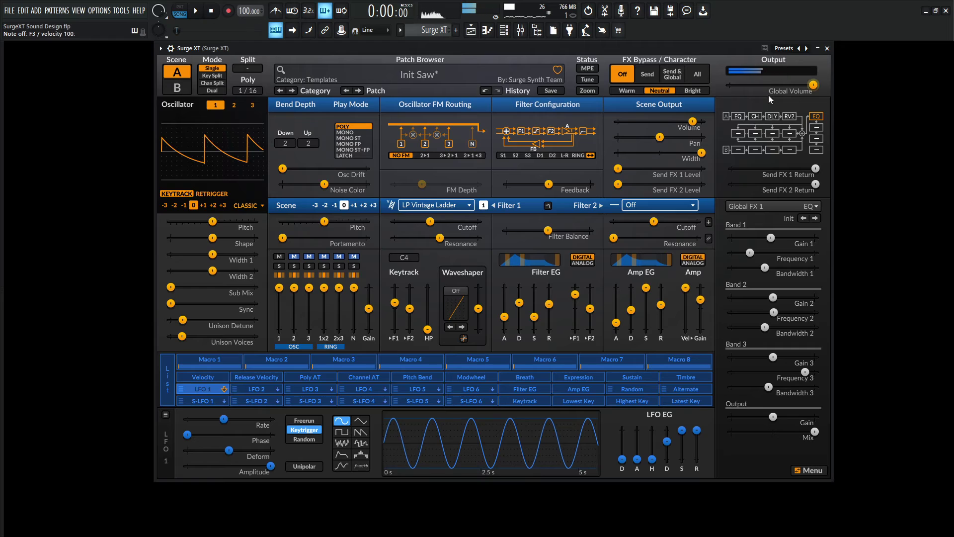
- Slightly reduce the mix of the reverb in A Insert FX 4 and the chorus in A Insert FX 2, and start playback
{"action": "left_click", "coordinate": [790, 117]}
{"action": "left_click_drag", "start_coordinate": [749, 417], "coordinate": [747, 417]}
{"action": "left_click", "coordinate": [756, 116]}
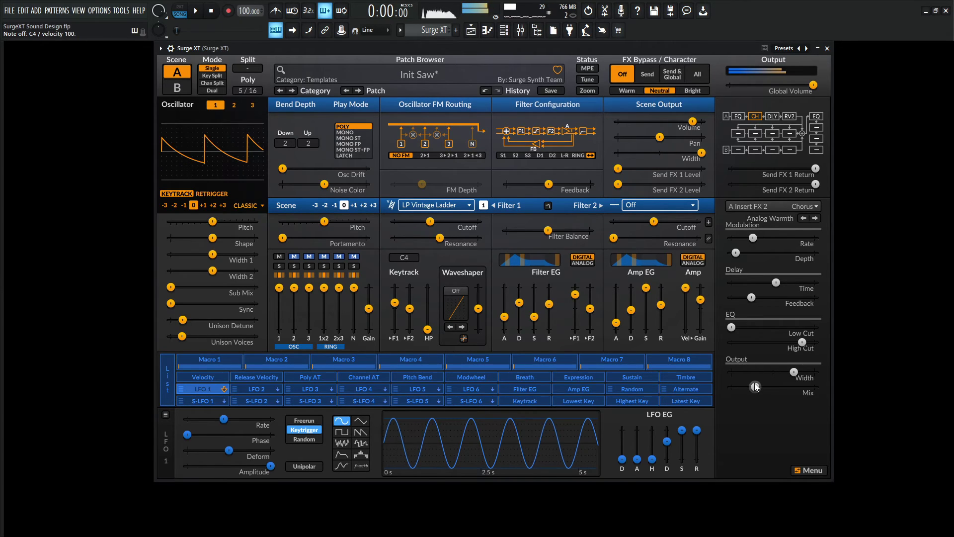
{"action": "key", "text": "space"}
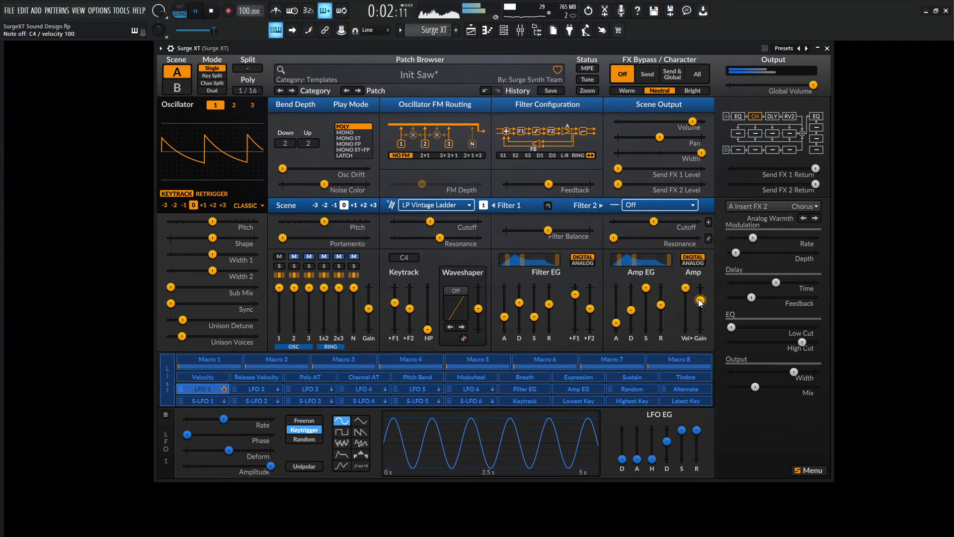
- Stop playback, set the waveshaper to the Soft saturator and raise its drive very slightly
{"action": "key", "text": "space"}
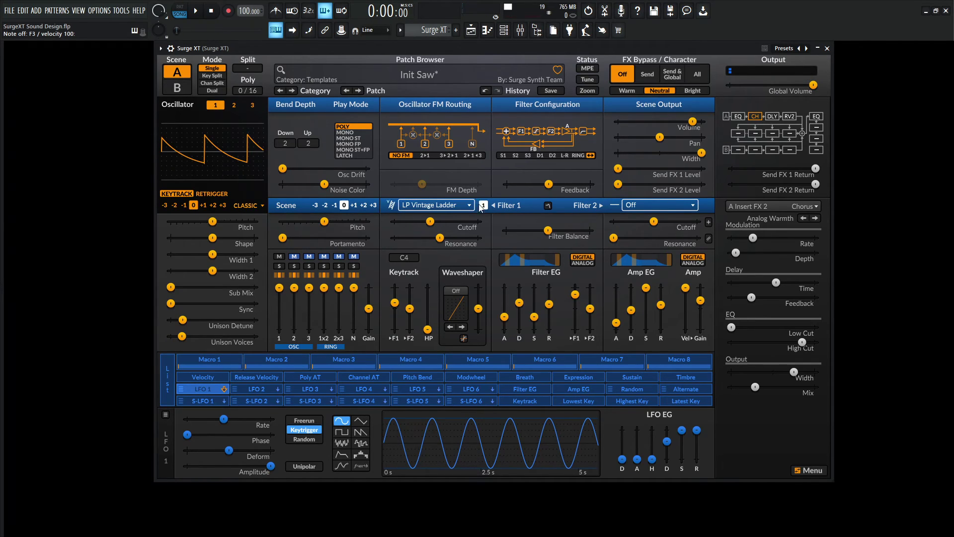
{"action": "right_click", "coordinate": [456, 291]}
{"action": "mouse_move", "coordinate": [496, 40]}
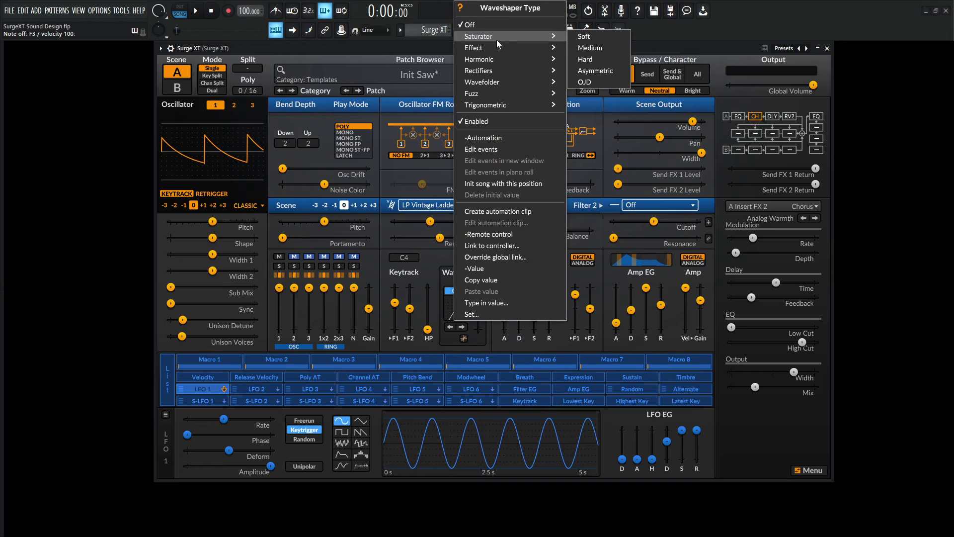
{"action": "left_click", "coordinate": [588, 34]}
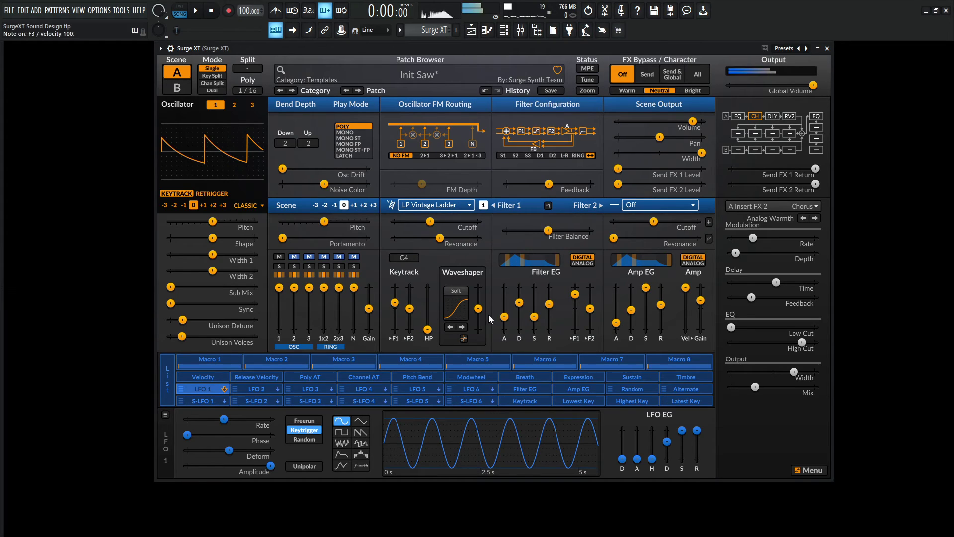
{"action": "left_click_drag", "start_coordinate": [478, 308], "coordinate": [478, 306]}
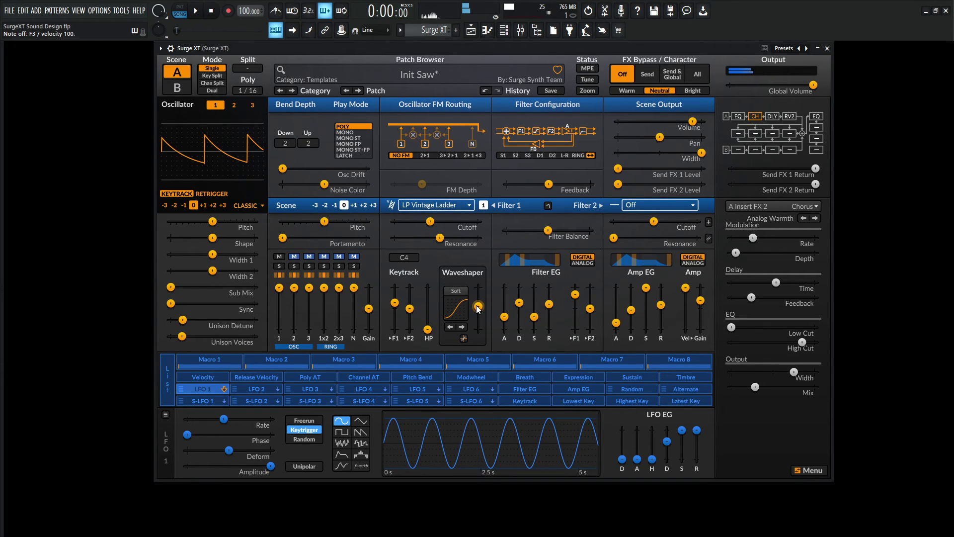
- Set the output character to Warm and slightly shorten the Filter EG decay
{"action": "left_click", "coordinate": [631, 91]}
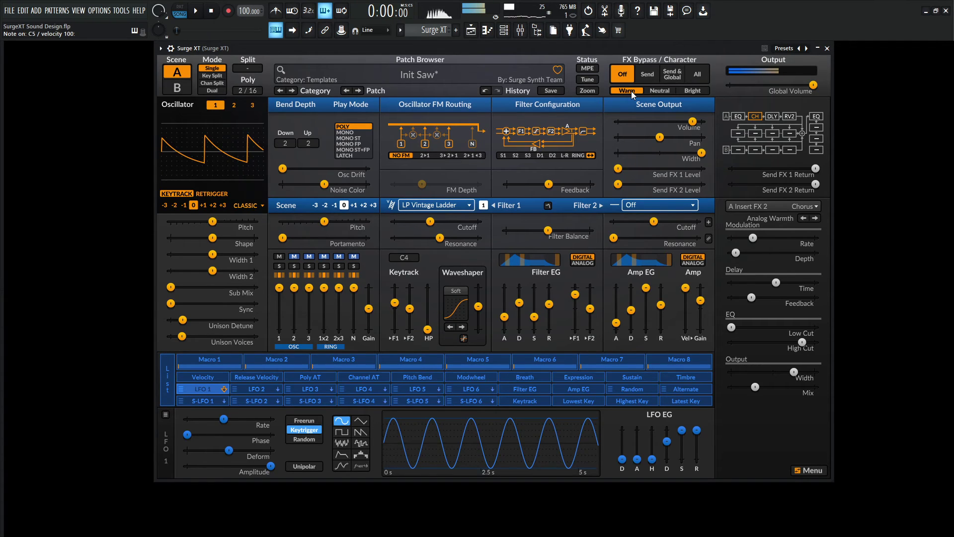
{"action": "left_click_drag", "start_coordinate": [523, 305], "coordinate": [516, 306]}
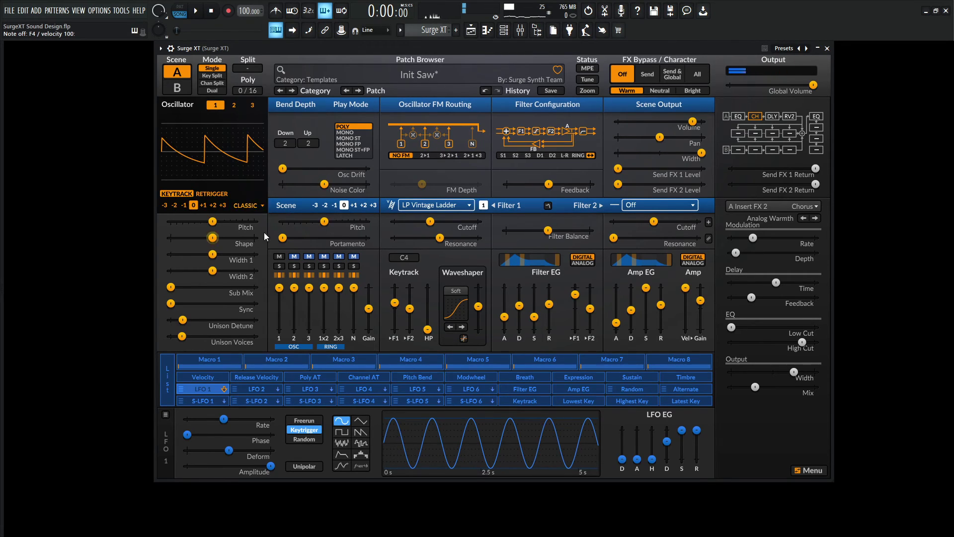
- Switch to oscillator 2 and set its shape to about -99%
{"action": "mouse_move", "coordinate": [264, 233]}
{"action": "key", "text": "Escape"}
{"action": "left_click", "coordinate": [246, 208]}
{"action": "key", "text": "Escape"}
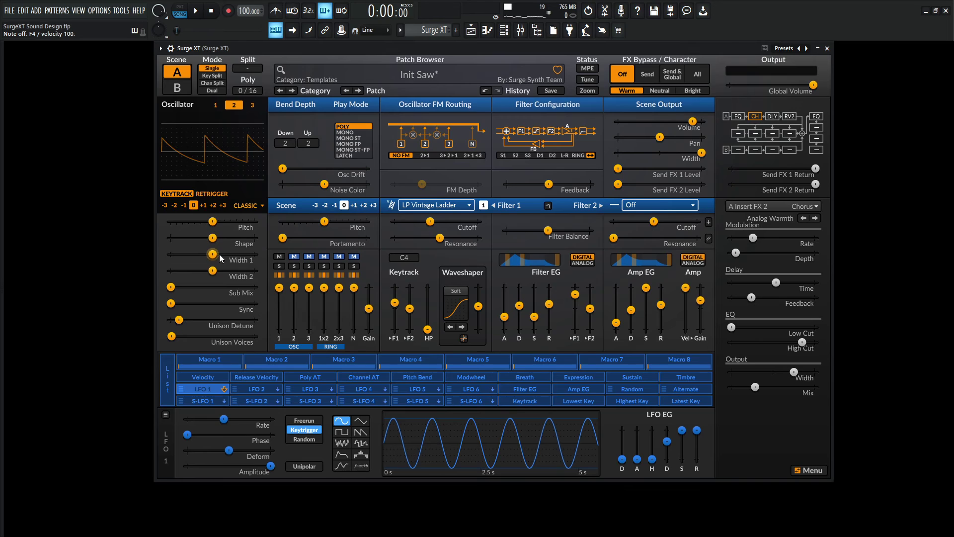
{"action": "left_click_drag", "start_coordinate": [215, 236], "coordinate": [171, 238]}
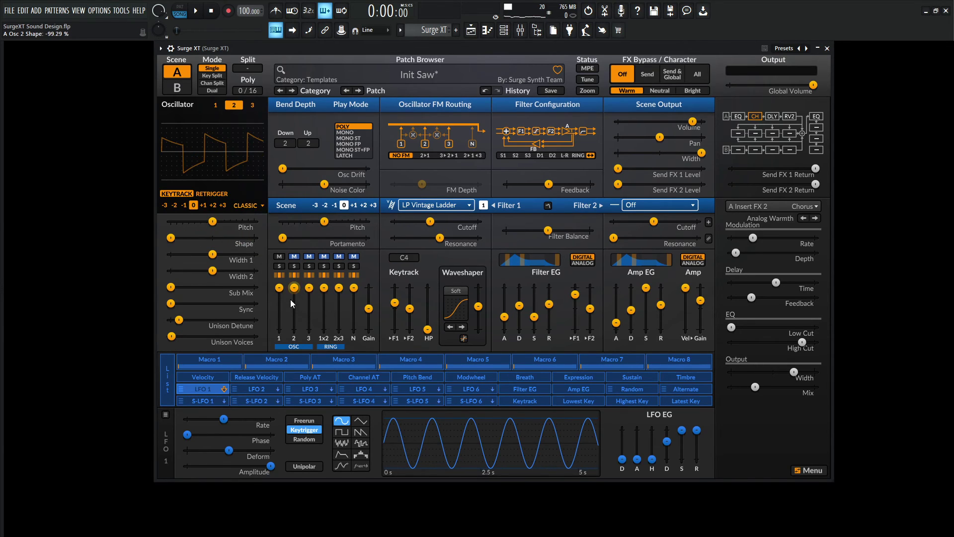
- Turn oscillator 2's level down to about -110 dB and unmute it
{"action": "left_click_drag", "start_coordinate": [287, 300], "coordinate": [287, 343]}
{"action": "left_click", "coordinate": [297, 257]}
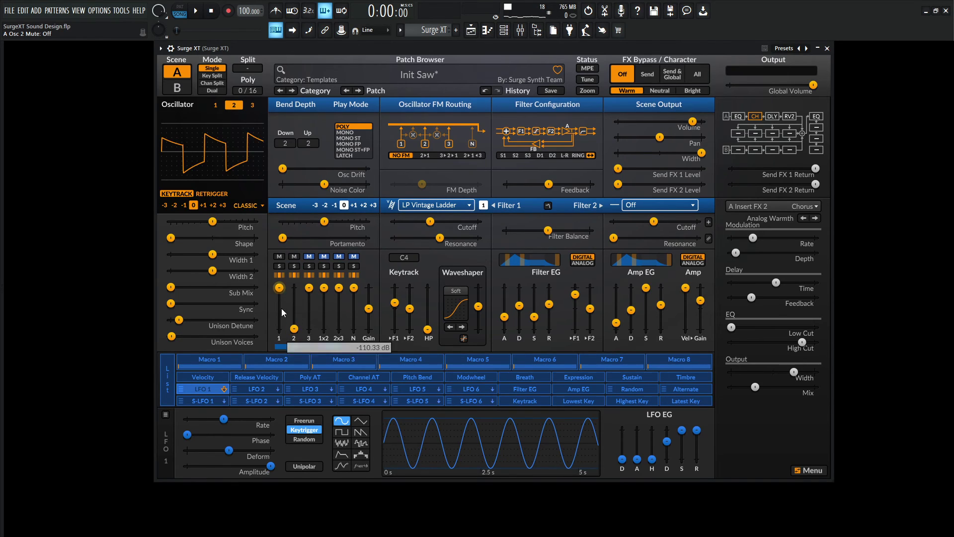
{"action": "key", "text": "q"}
- Set oscillator 2 to octave -1 and bring its level to about -9.7 dB while playing test notes
{"action": "left_click", "coordinate": [187, 206]}
{"action": "key", "text": "z"}
{"action": "left_click_drag", "start_coordinate": [293, 328], "coordinate": [294, 296]}
{"action": "key", "text": "h"}
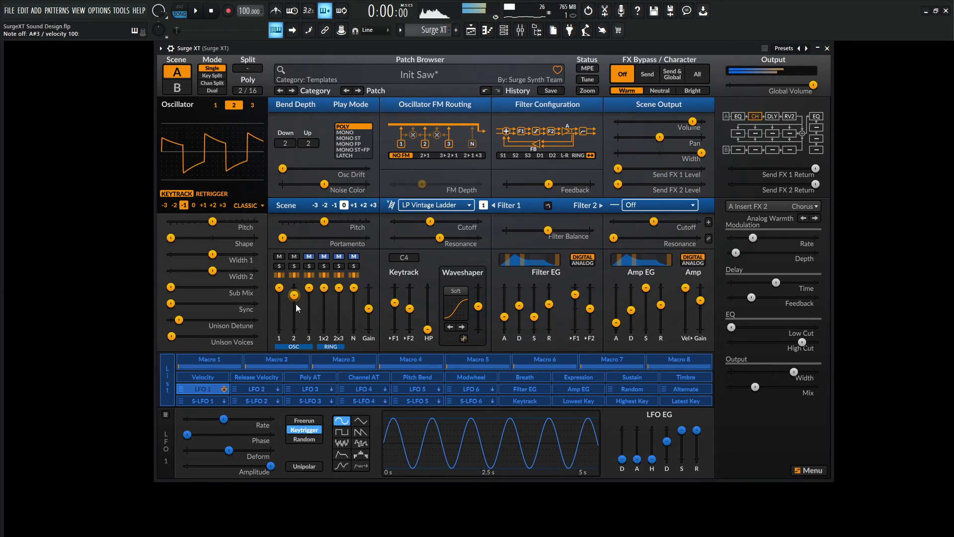
{"action": "left_click_drag", "start_coordinate": [294, 295], "coordinate": [295, 302]}
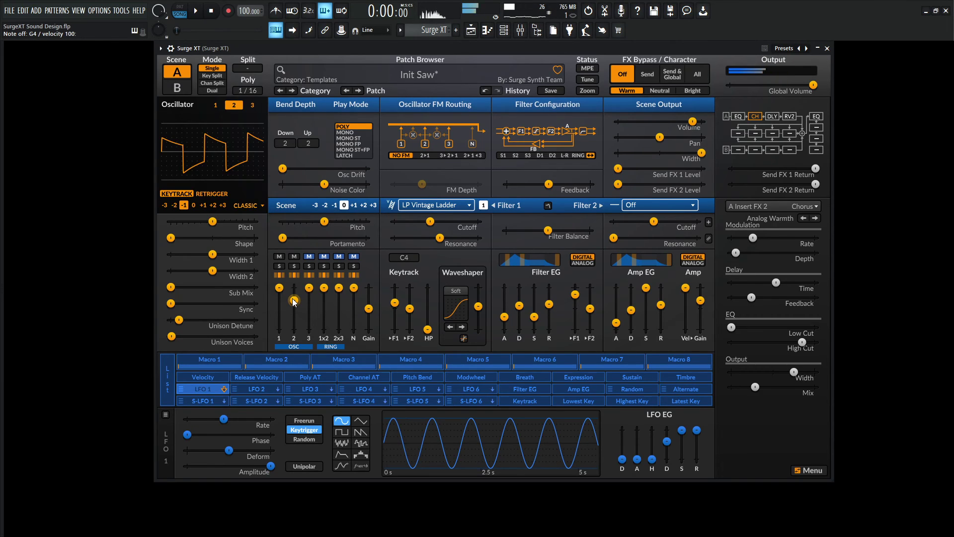
- Mute oscillator 2 in the mixer
{"action": "left_click", "coordinate": [294, 256]}
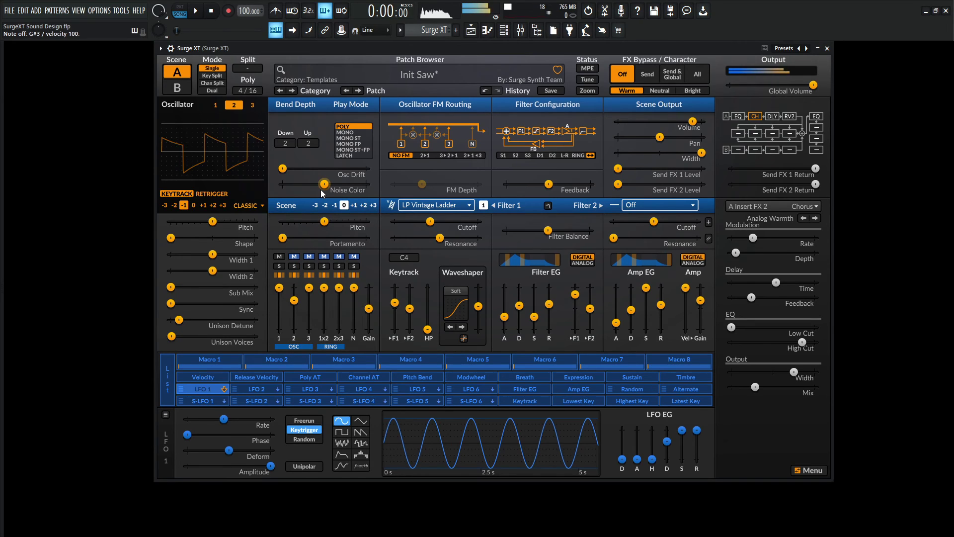
{"action": "mouse_move", "coordinate": [320, 189]}
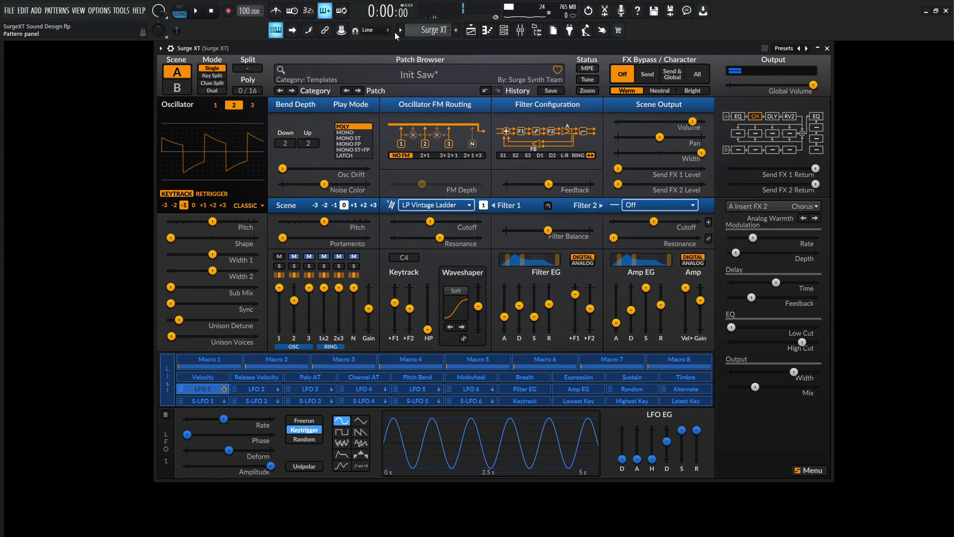
- Look through the typing keyboard's scale options, audition the patch with several notes, and save the project
{"action": "right_click", "coordinate": [276, 30]}
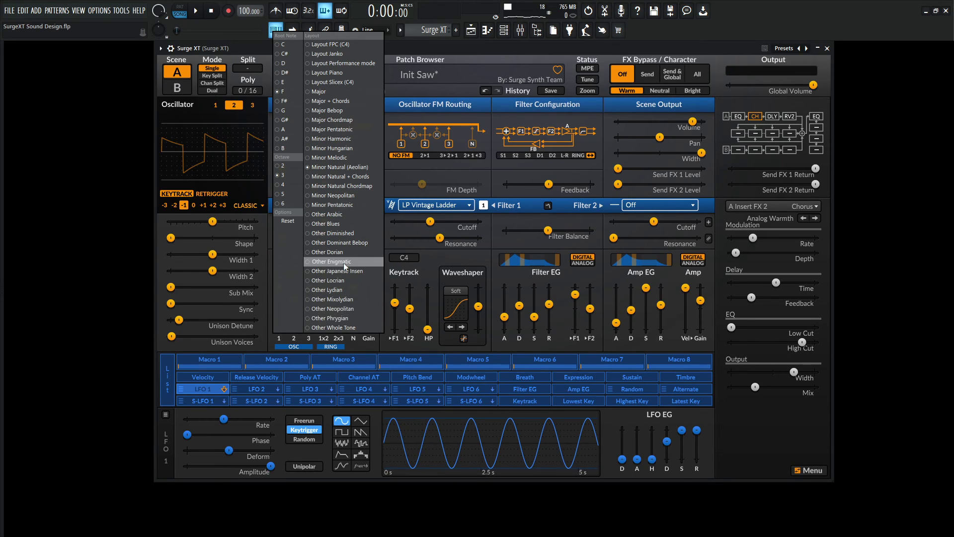
{"action": "left_click", "coordinate": [472, 50]}
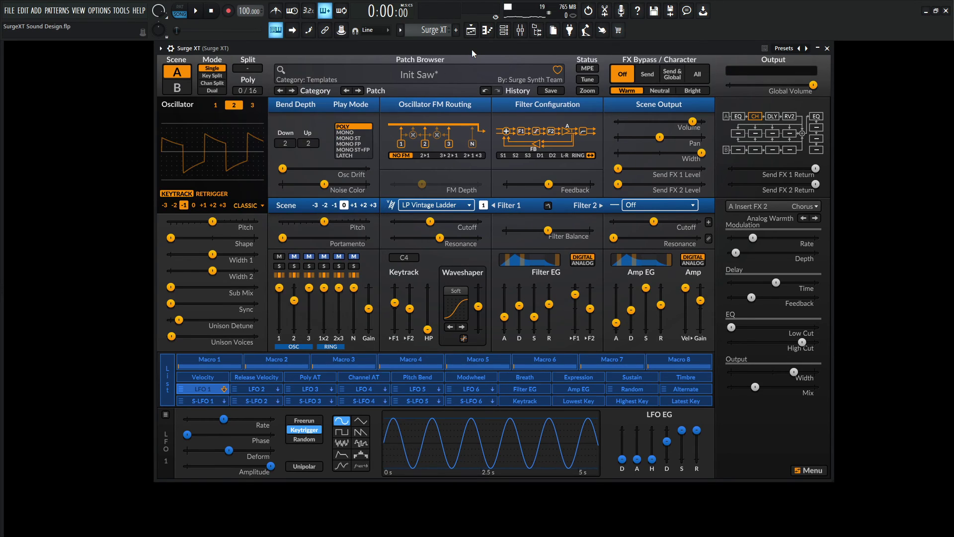
{"action": "key", "text": "m"}
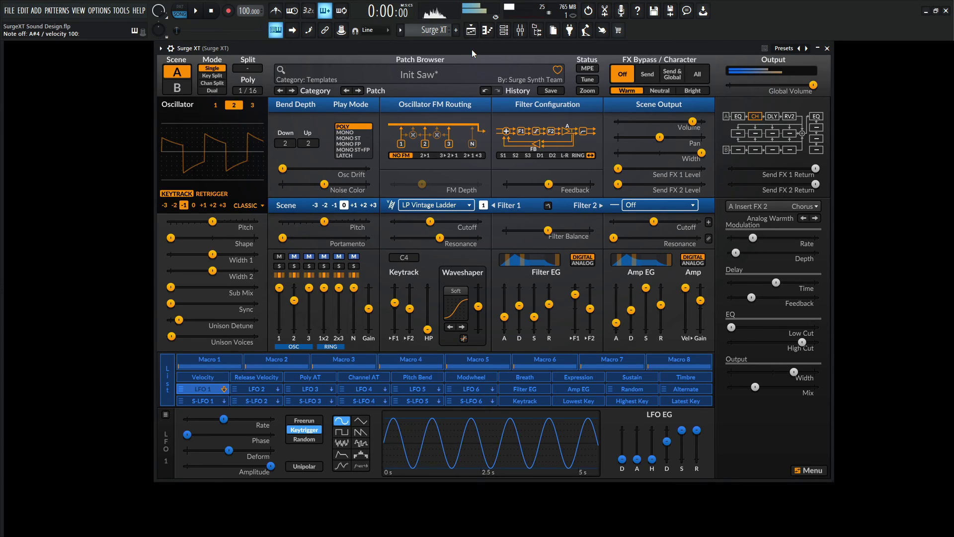
{"action": "key", "text": "h"}
{"action": "key", "text": "3"}
{"action": "key", "text": "j"}
{"action": "key", "text": "z"}
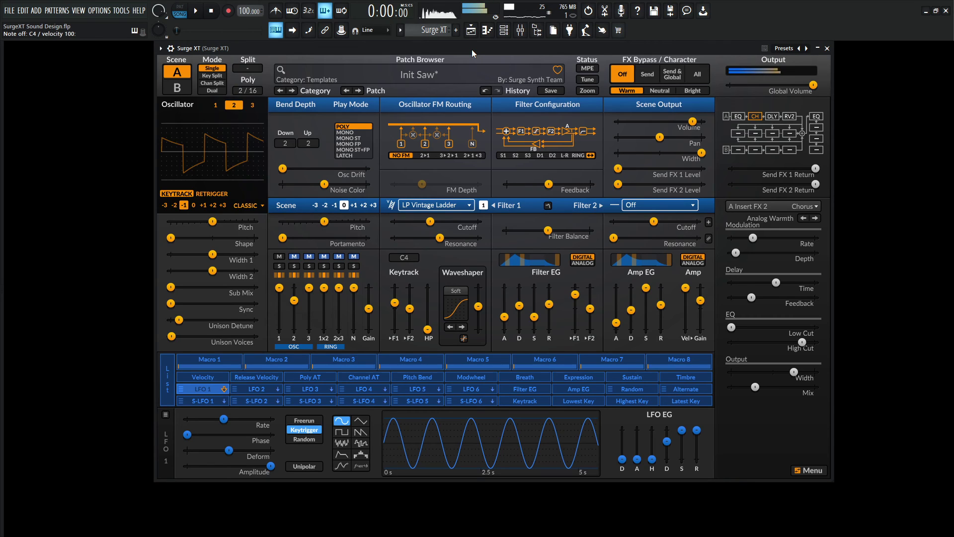
{"action": "key", "text": "ctrl+s"}
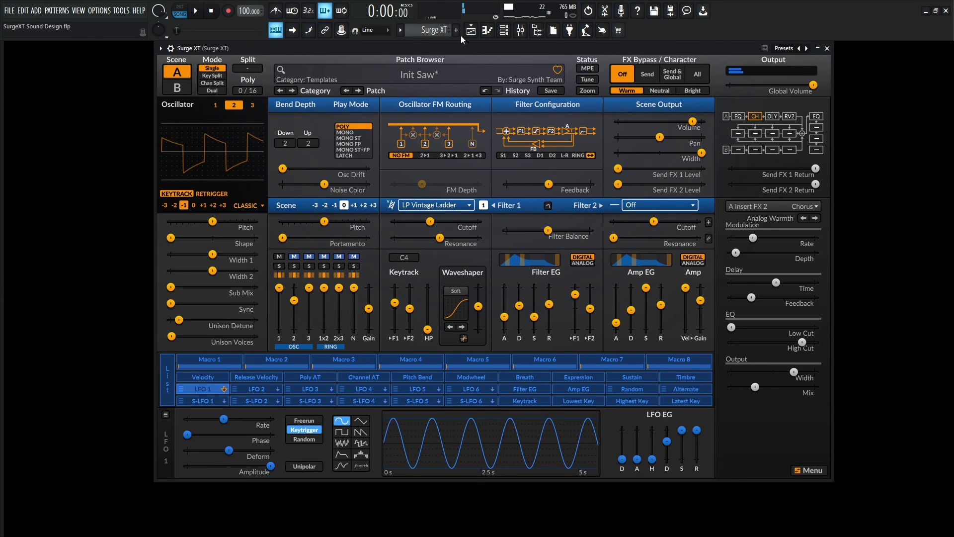
- Try the Mono play mode with a few notes, and return the patch to Poly
{"action": "left_click", "coordinate": [366, 132]}
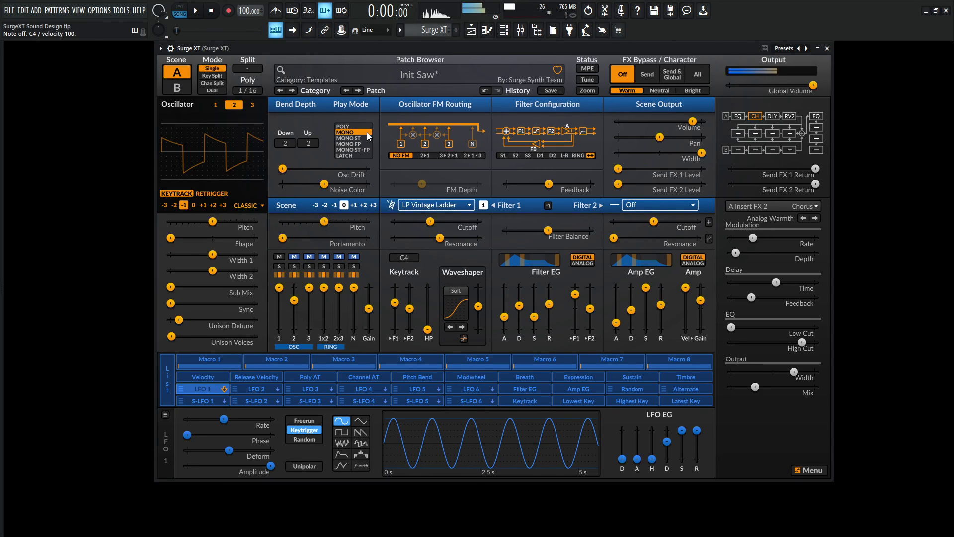
{"action": "key", "text": "j"}
{"action": "key", "text": "m"}
{"action": "key", "text": "v"}
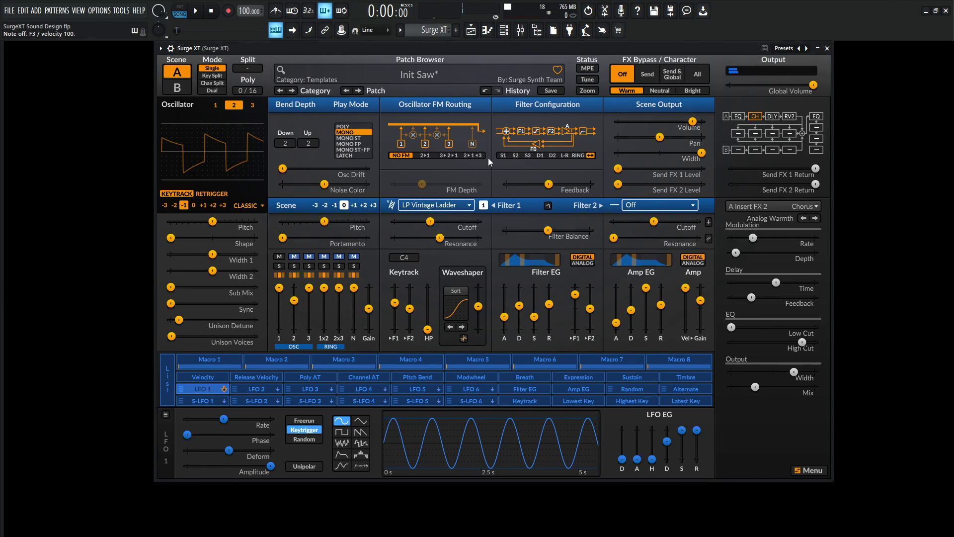
{"action": "left_click", "coordinate": [356, 128]}
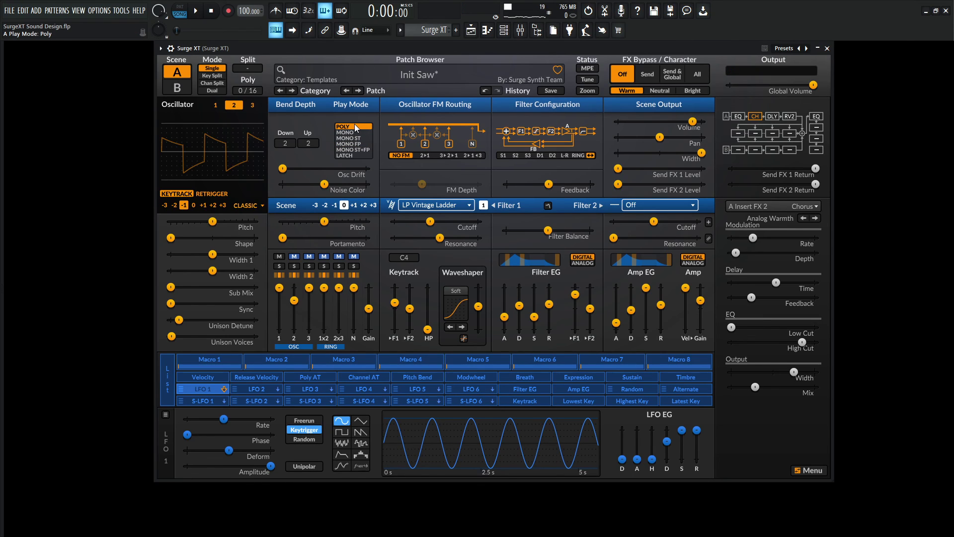